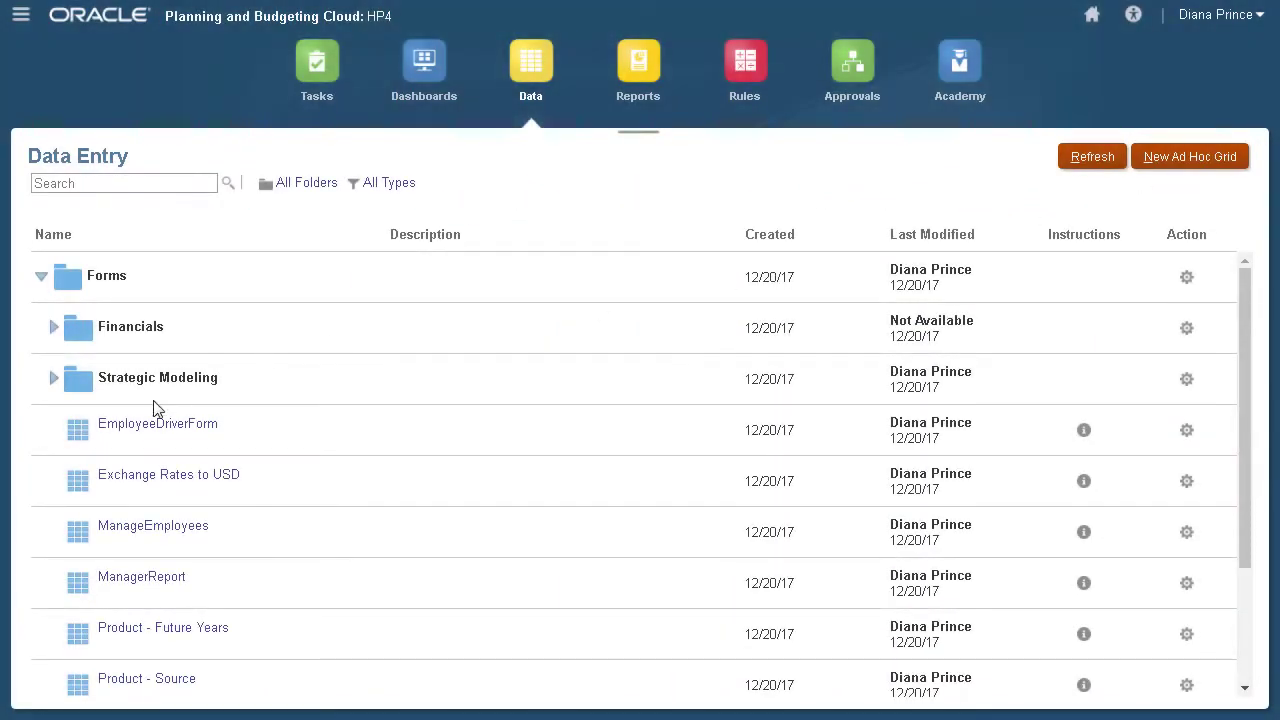
- Glance at EmployeeDriverForm, then open the GroovySetBackgroundColor – Workshop rule under HP4 > Plan1 > Rules
{"action": "left_click", "coordinate": [118, 425]}
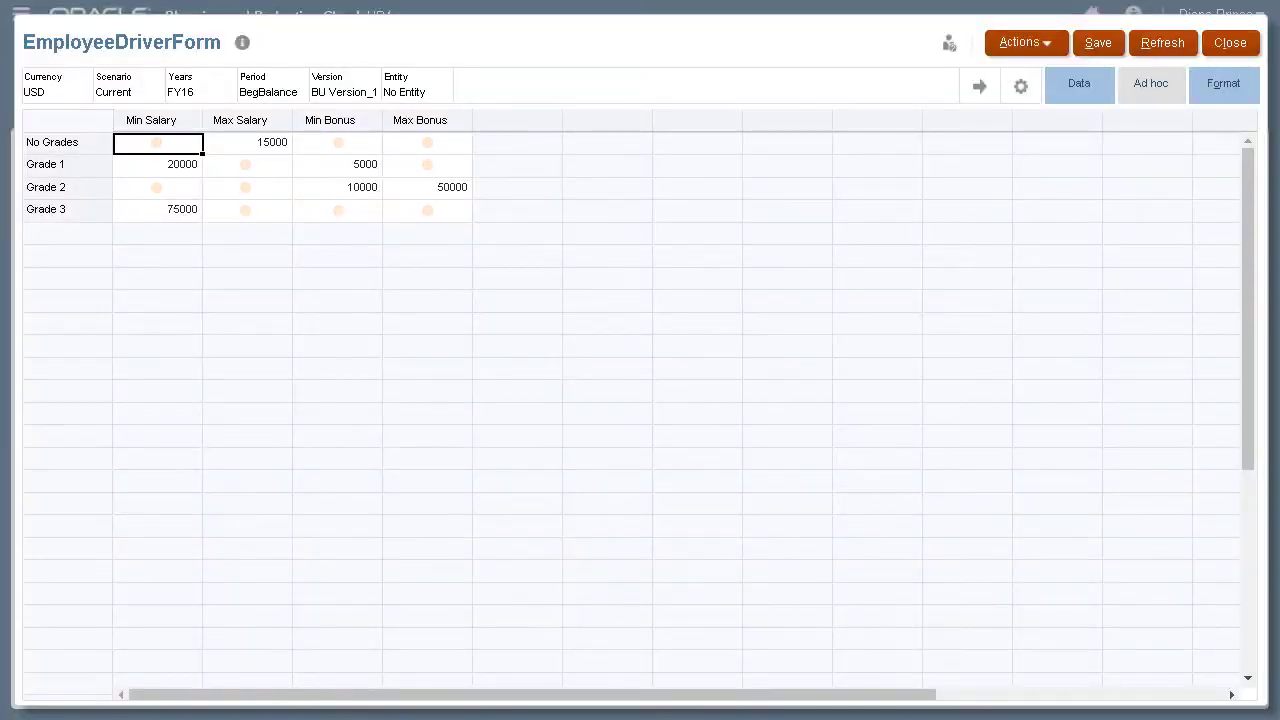
{"action": "left_click", "coordinate": [1228, 42]}
{"action": "left_click", "coordinate": [20, 14]}
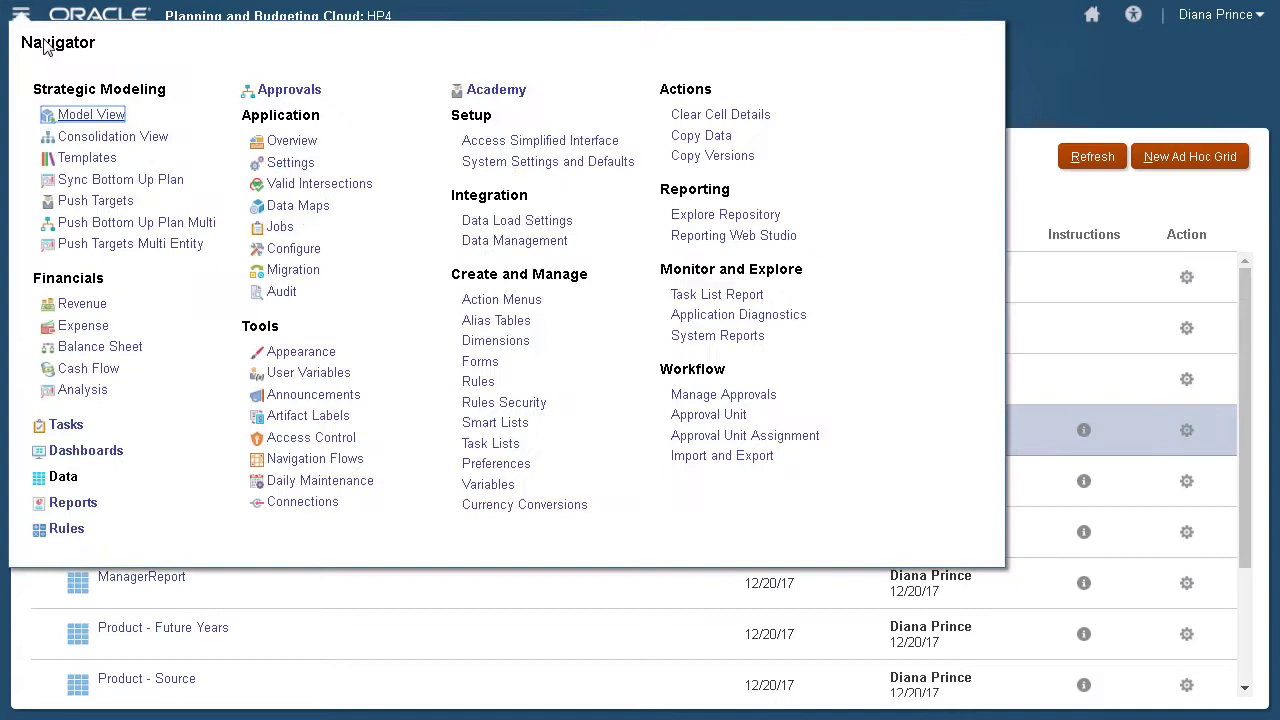
{"action": "left_click", "coordinate": [478, 381]}
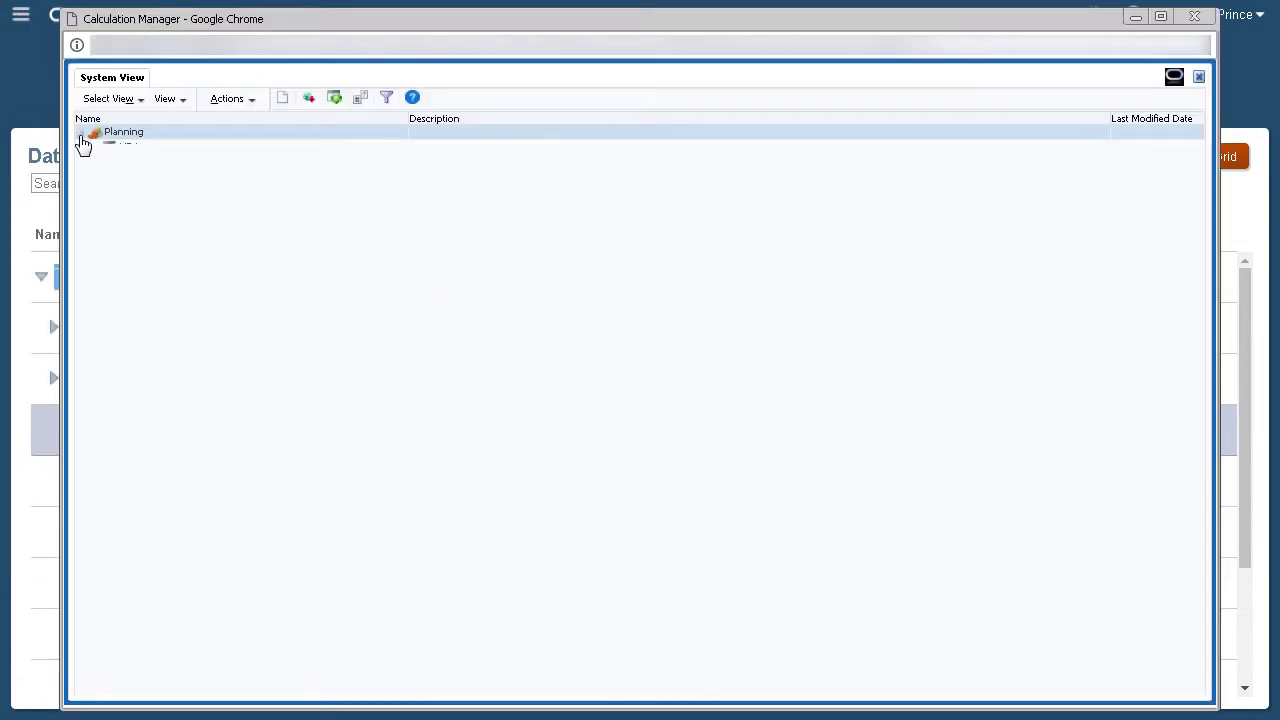
{"action": "left_click", "coordinate": [94, 146]}
{"action": "left_click", "coordinate": [109, 176]}
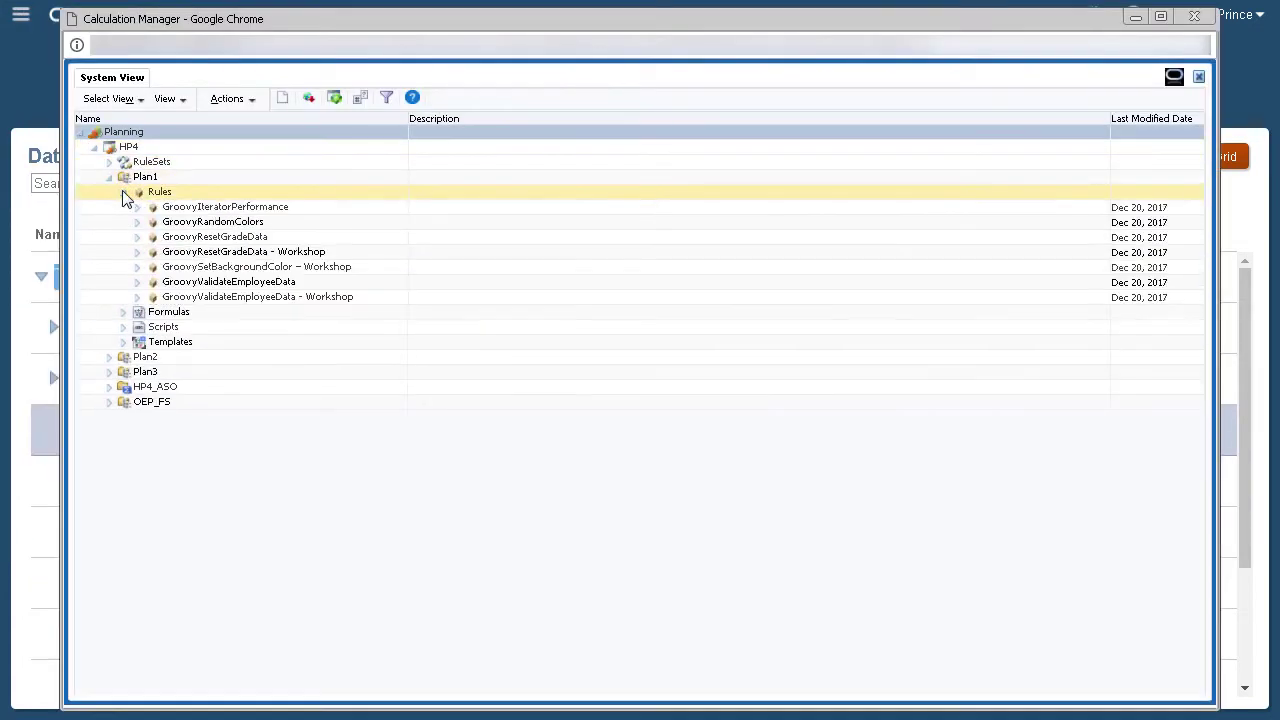
{"action": "double_click", "coordinate": [360, 266]}
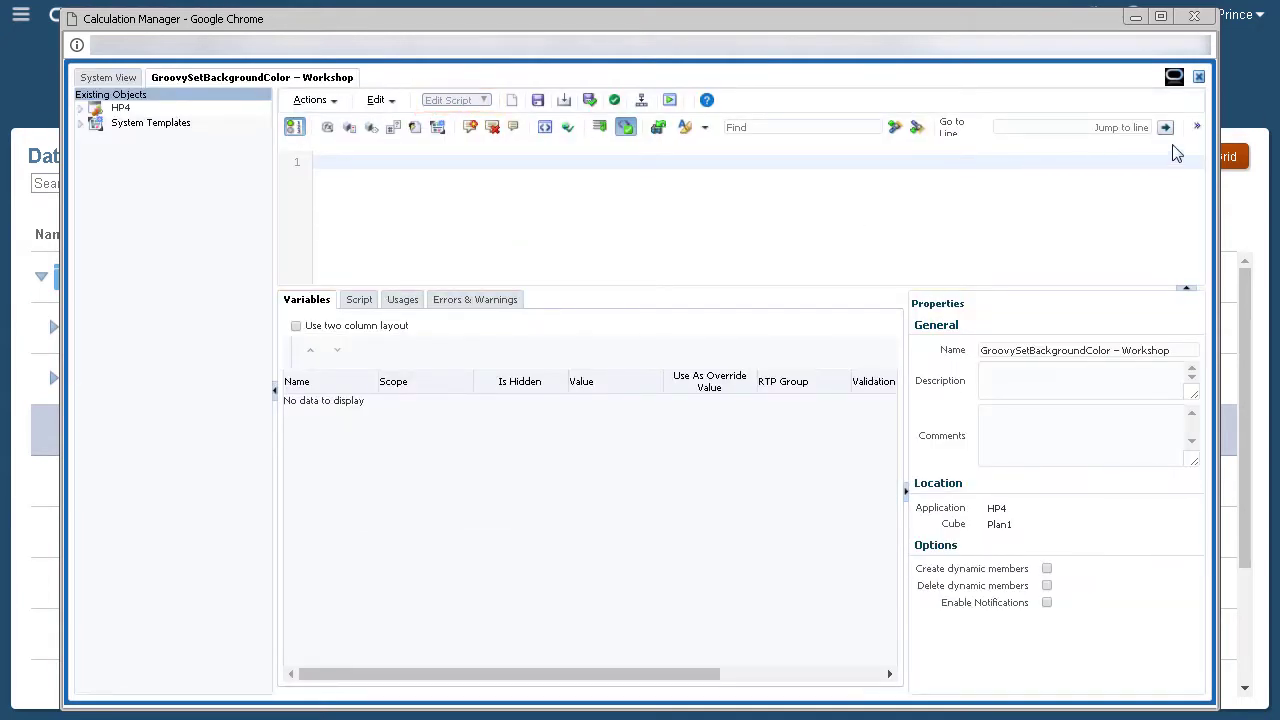
- Confirm Groovy Script type and paste a script colouring cells blue if empty, orange to 50000, green above
{"action": "left_click", "coordinate": [1197, 127]}
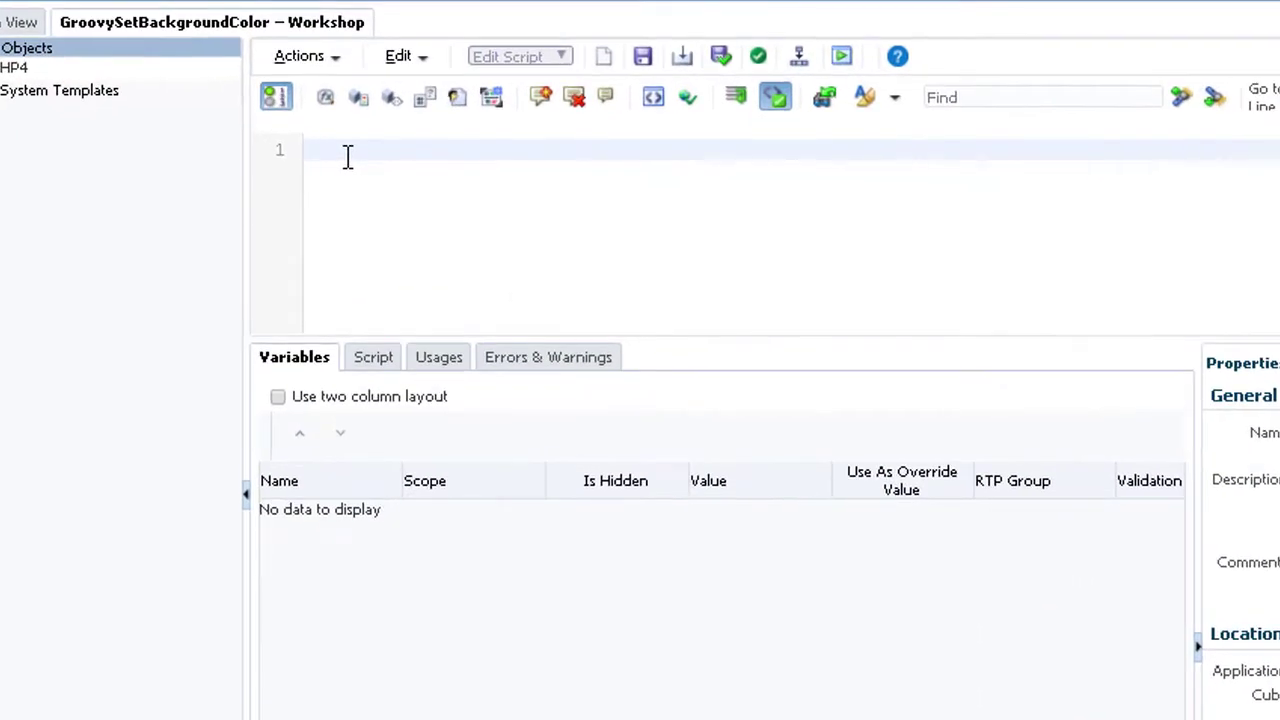
{"action": "type", "text": "operation.grid.dataCellIterator.each {     if(it.missing) {         it.bgColor = 0x8DBCDA     } else if(it.data <= 50000)         it.bgColor = 0xFFC077     else if(it.data > 50000)         it.bgColor = 0XB4E772 }"}
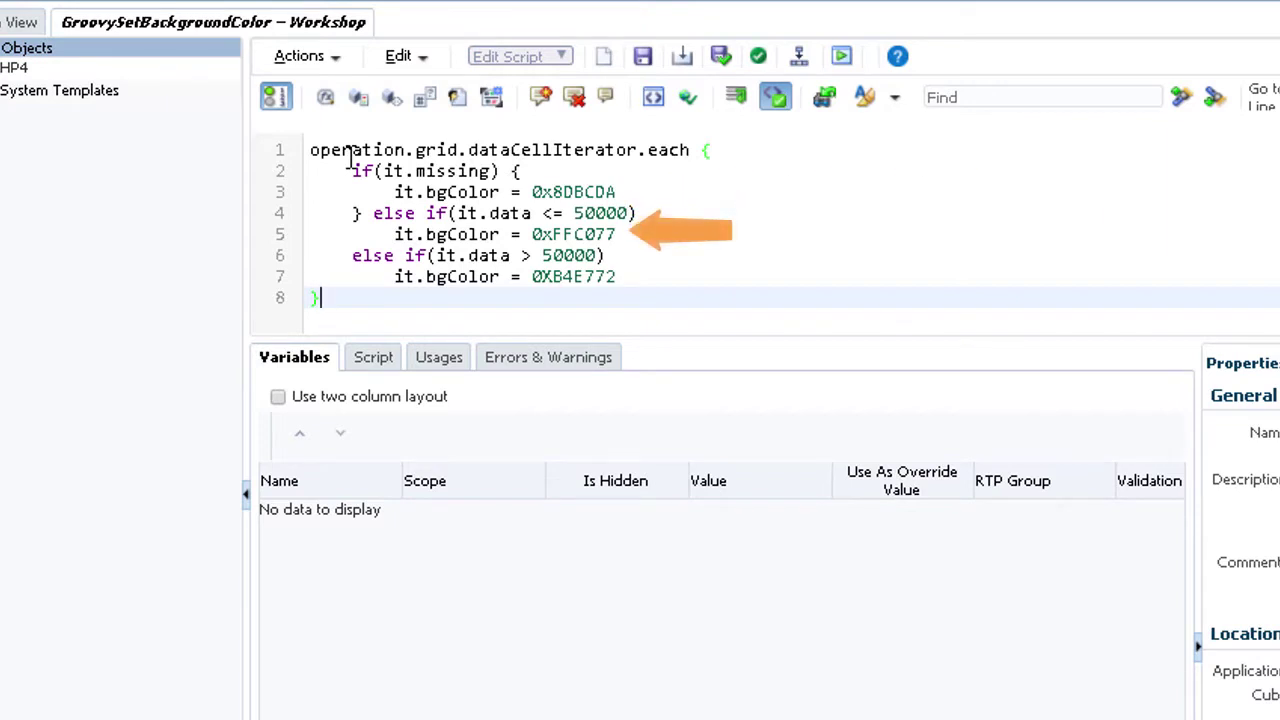
{"action": "left_click_drag", "start_coordinate": [880, 335], "coordinate": [878, 662]}
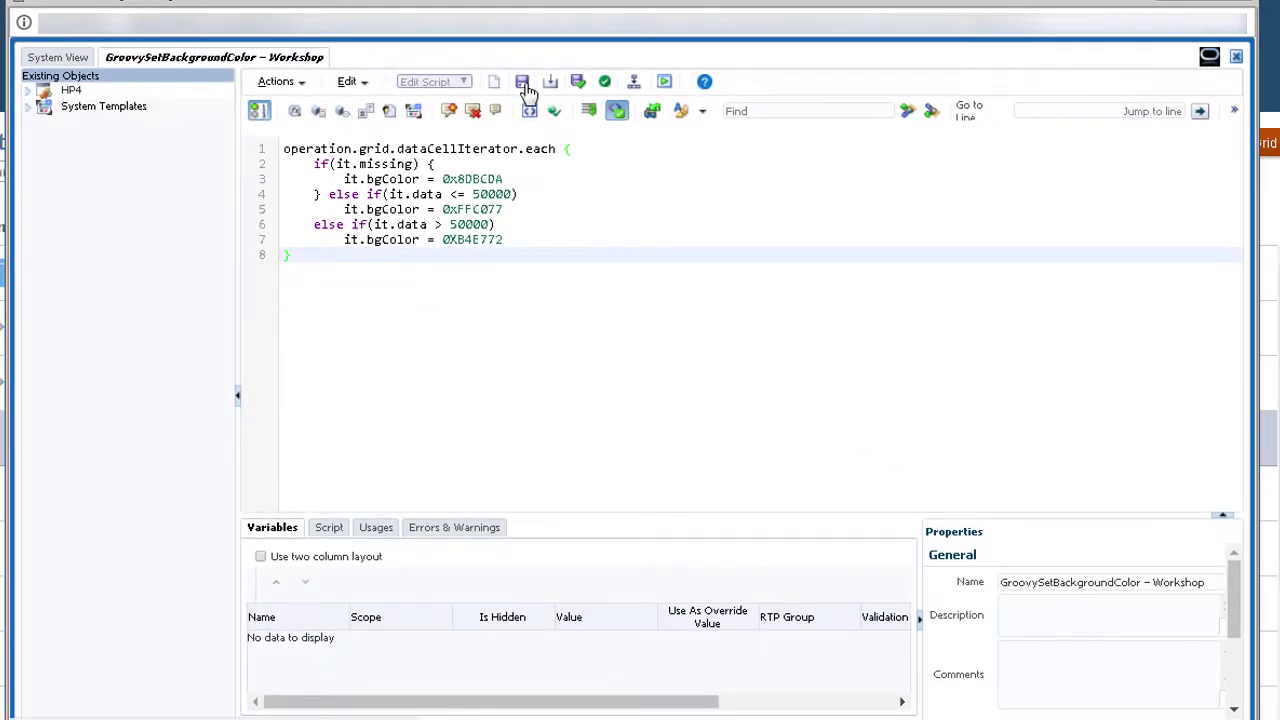
- Save the GroovySetBackgroundColor – Workshop rule and deploy it to the HP4 application
{"action": "left_click", "coordinate": [522, 81]}
{"action": "left_click", "coordinate": [737, 414]}
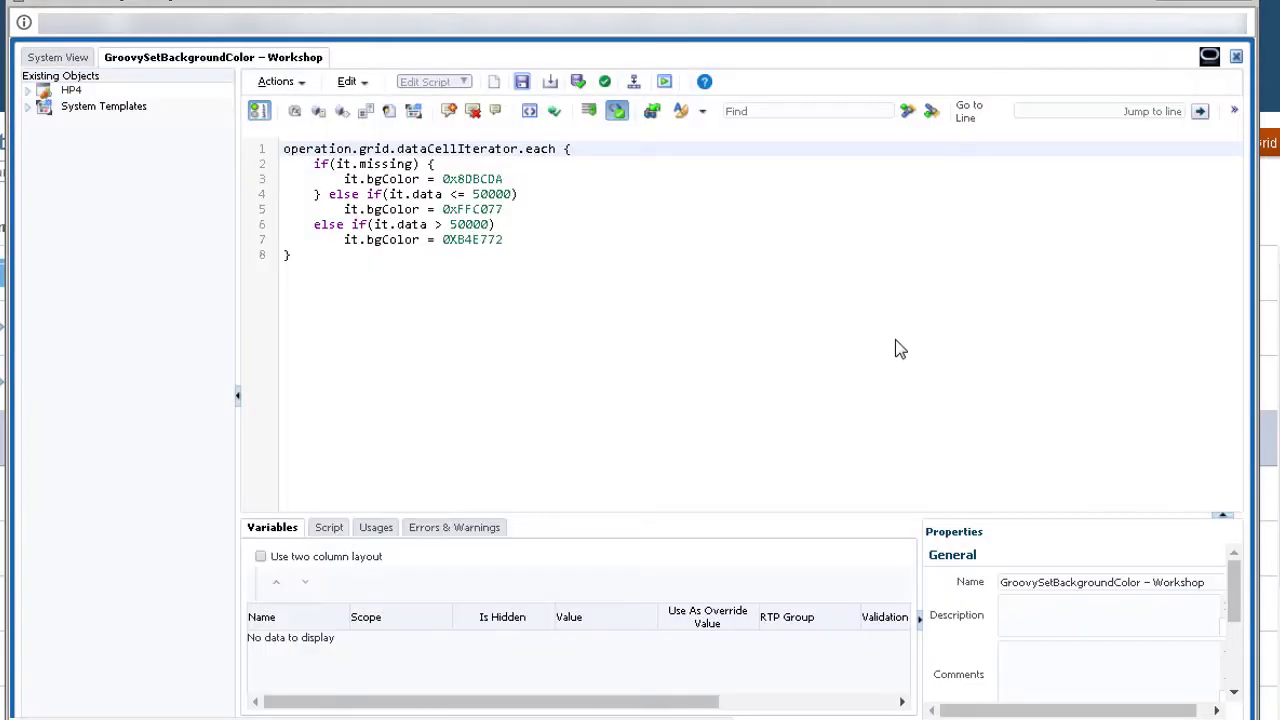
{"action": "left_click", "coordinate": [1236, 58]}
{"action": "right_click", "coordinate": [343, 261]}
{"action": "left_click", "coordinate": [420, 429]}
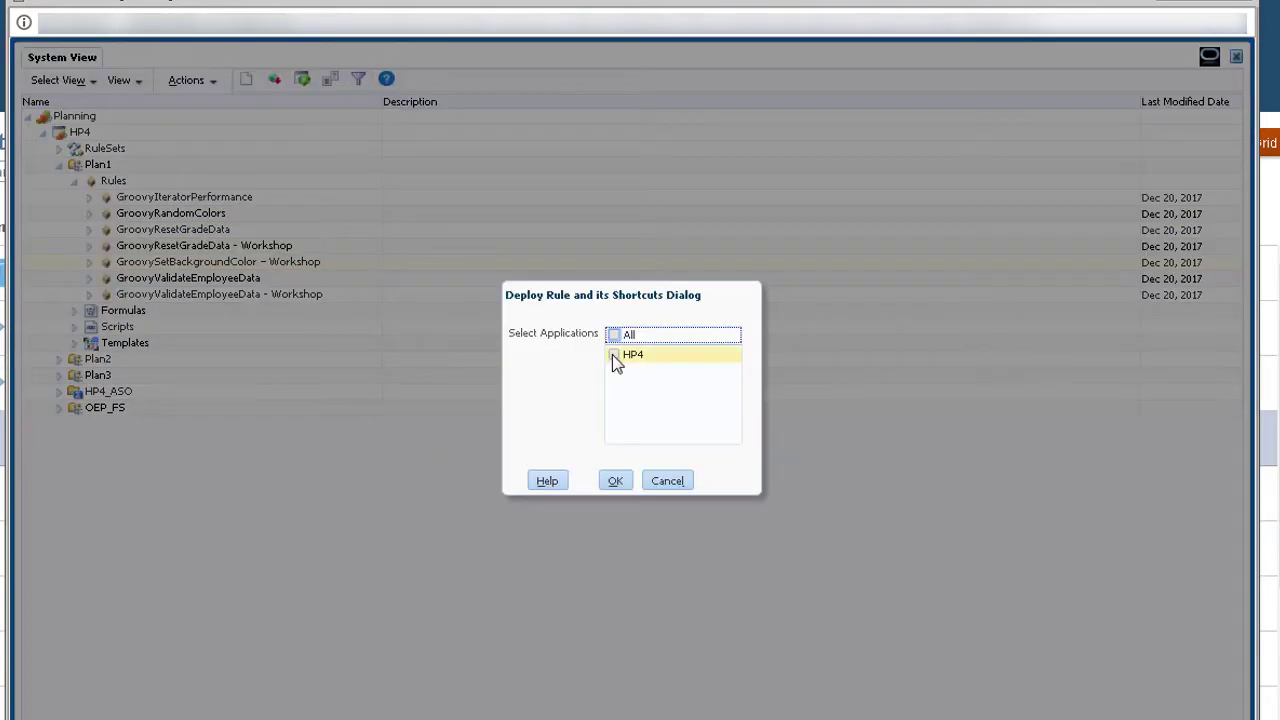
{"action": "left_click", "coordinate": [614, 357]}
{"action": "left_click", "coordinate": [612, 481]}
{"action": "left_click", "coordinate": [878, 459]}
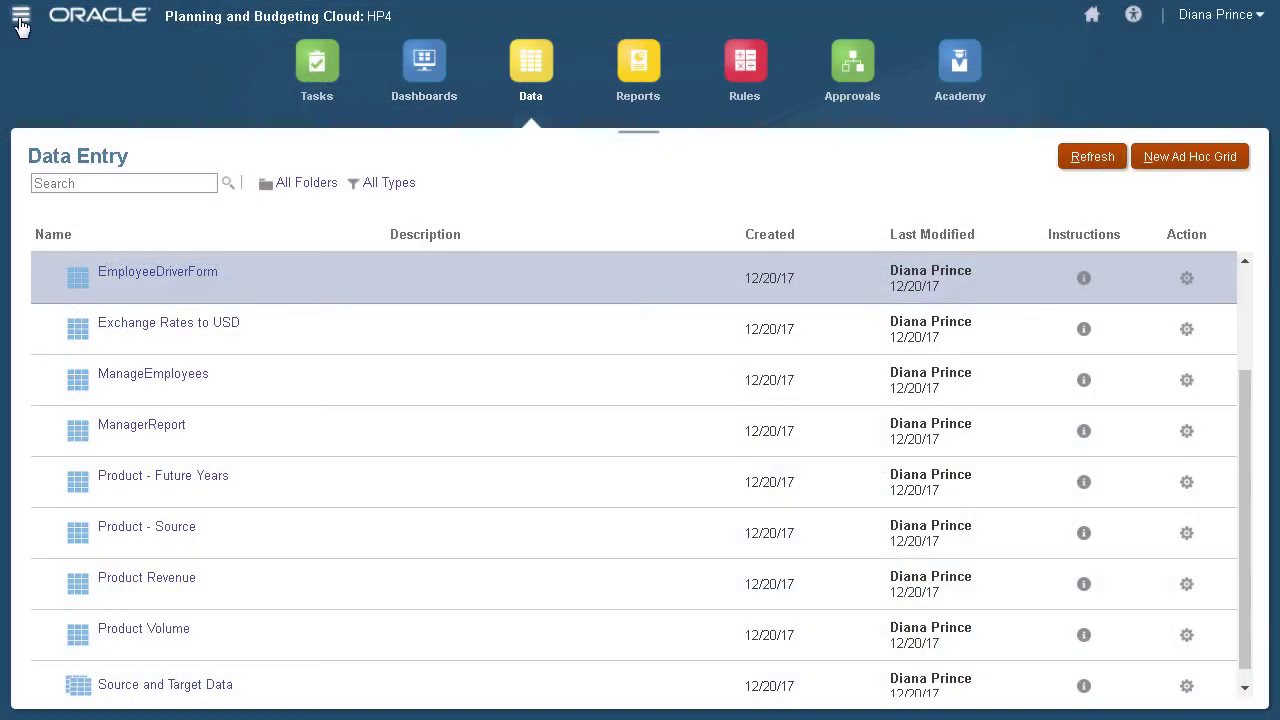
- Attach the colouring rule to EmployeeDriverForm with Run After Load enabled
{"action": "left_click", "coordinate": [21, 20]}
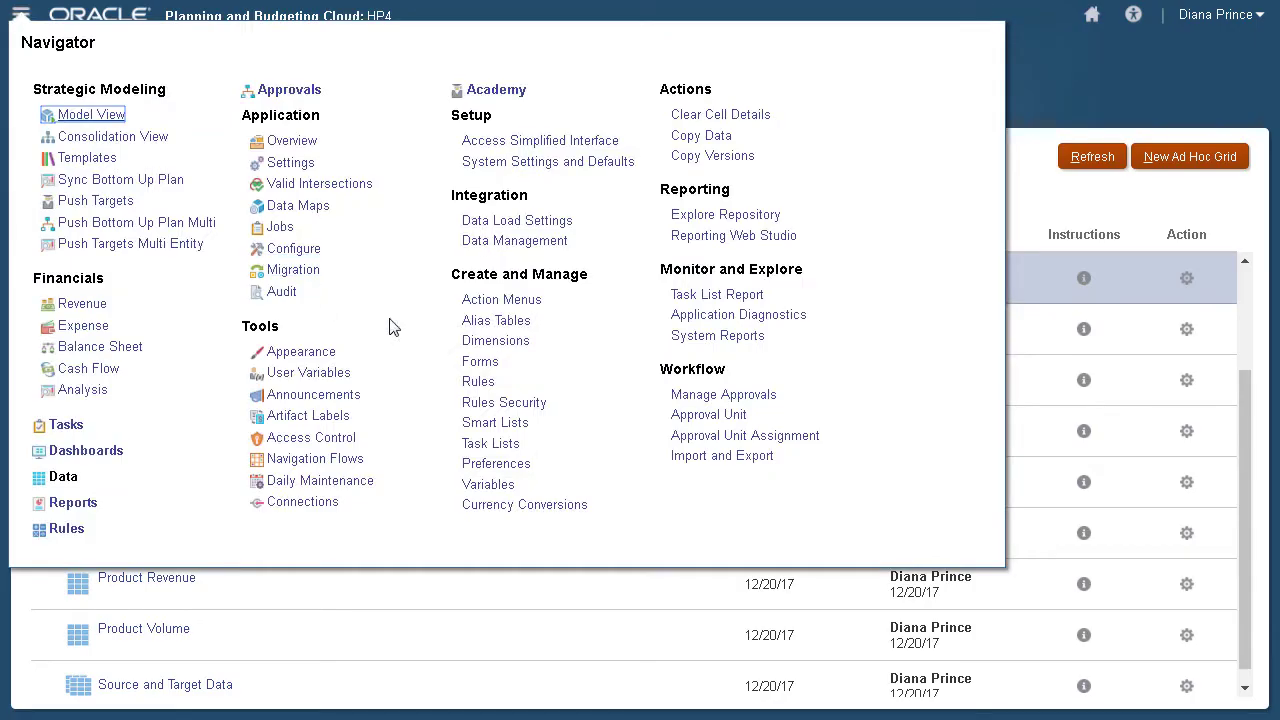
{"action": "left_click", "coordinate": [474, 364]}
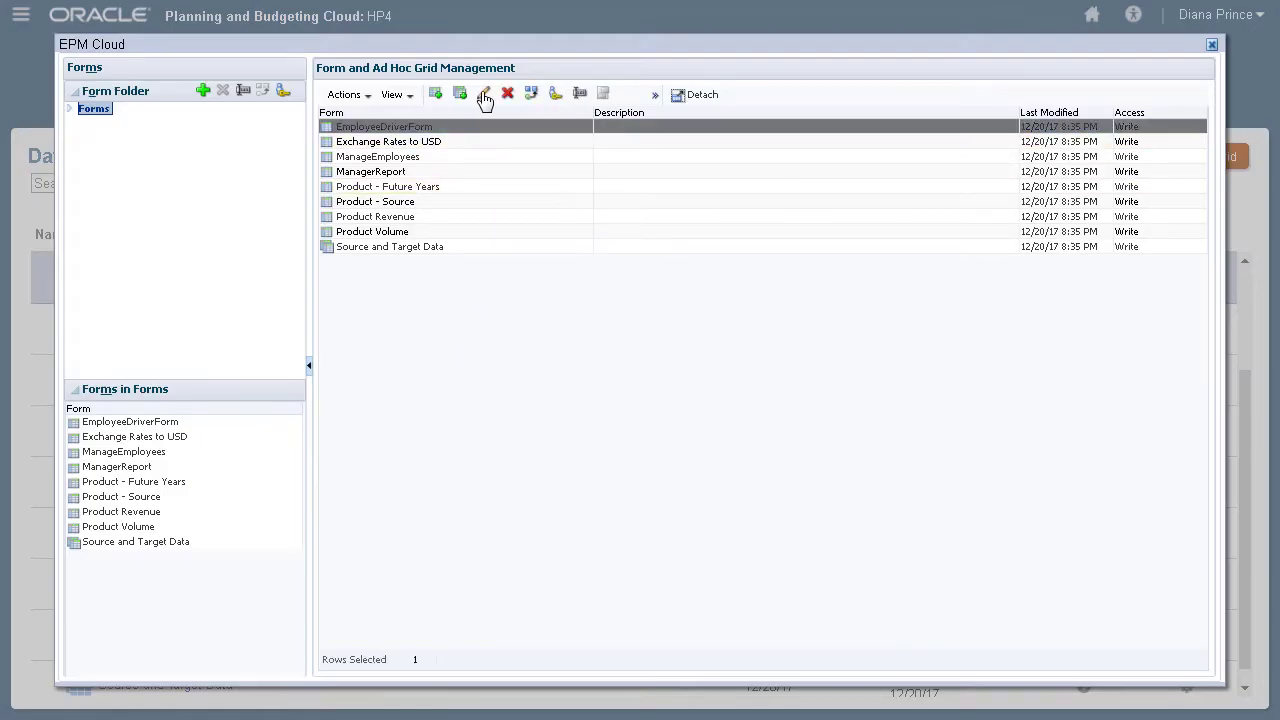
{"action": "left_click", "coordinate": [484, 96]}
{"action": "left_click", "coordinate": [548, 117]}
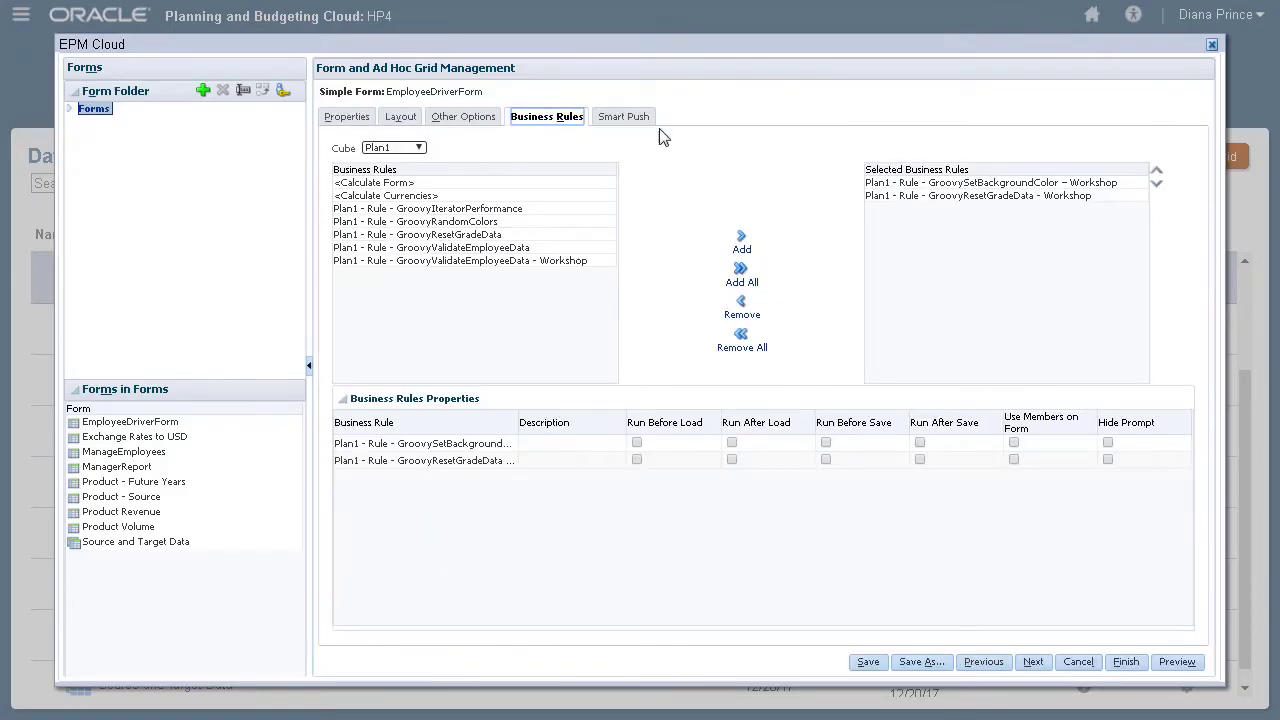
{"action": "left_click", "coordinate": [888, 182]}
{"action": "left_click", "coordinate": [731, 442]}
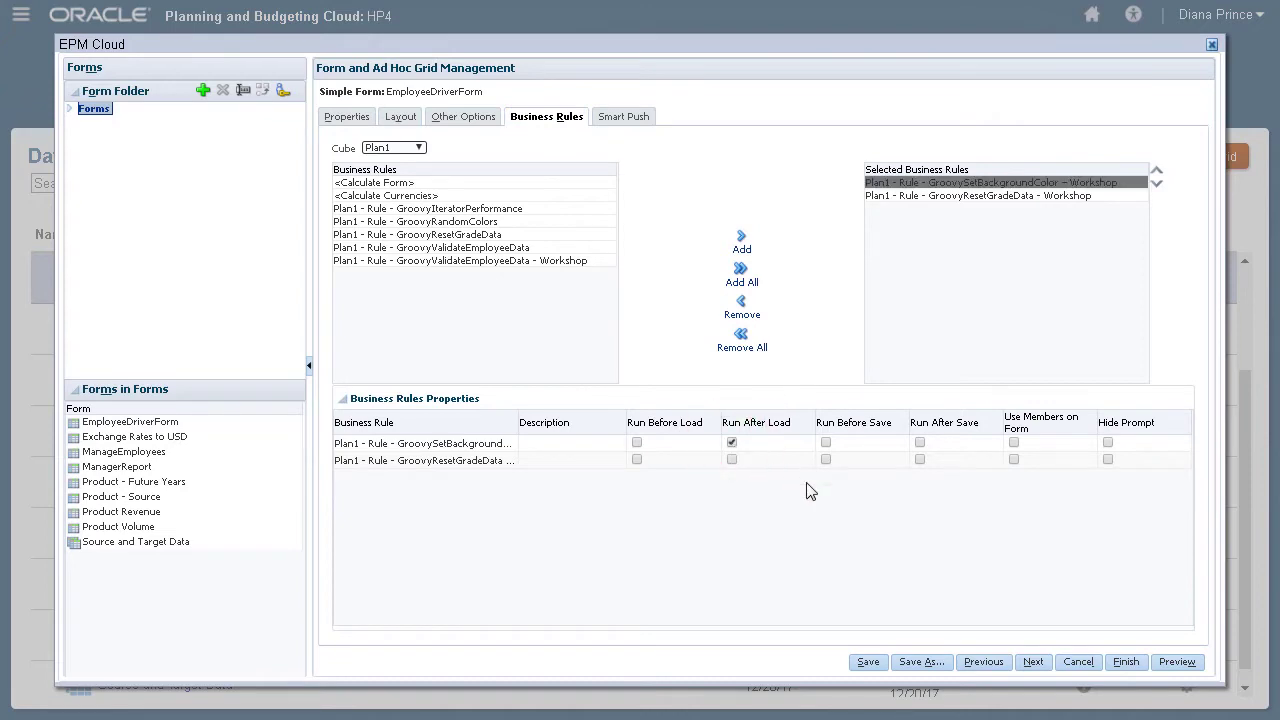
{"action": "left_click", "coordinate": [1122, 662]}
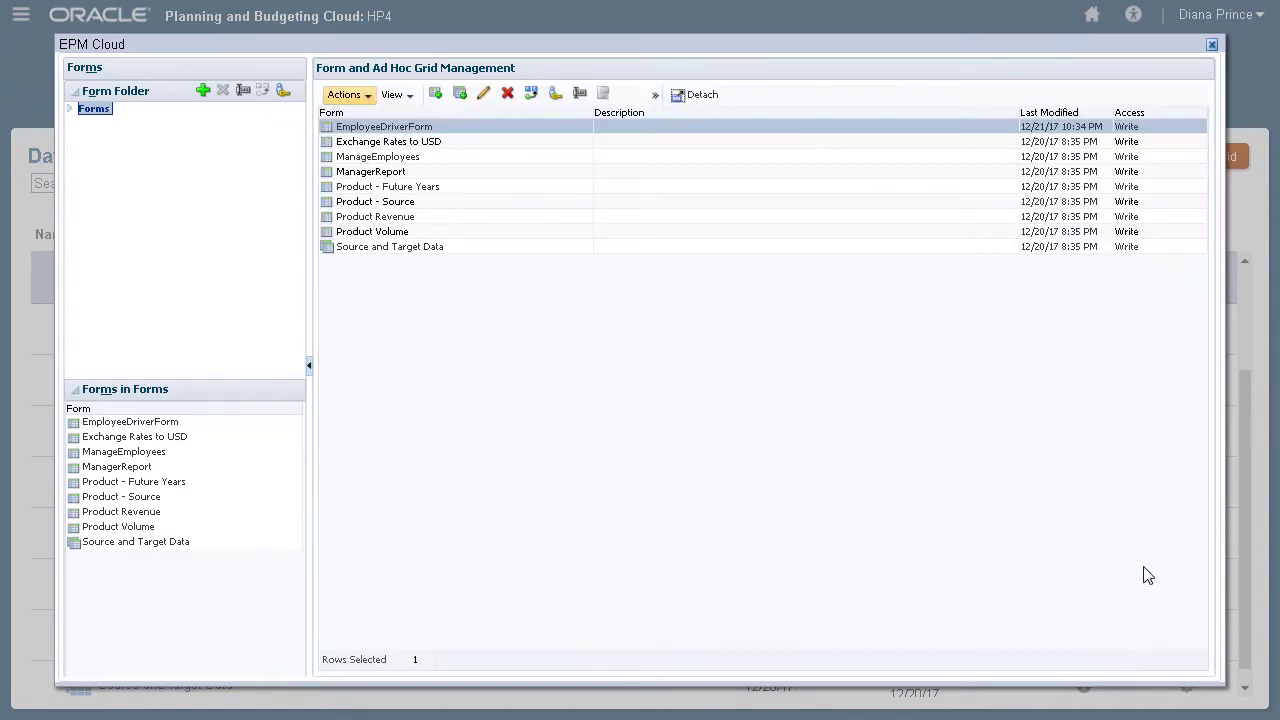
{"action": "left_click", "coordinate": [1211, 47]}
- View the blue, orange and green cells in EmployeeDriverForm, then close it
{"action": "left_click", "coordinate": [173, 272]}
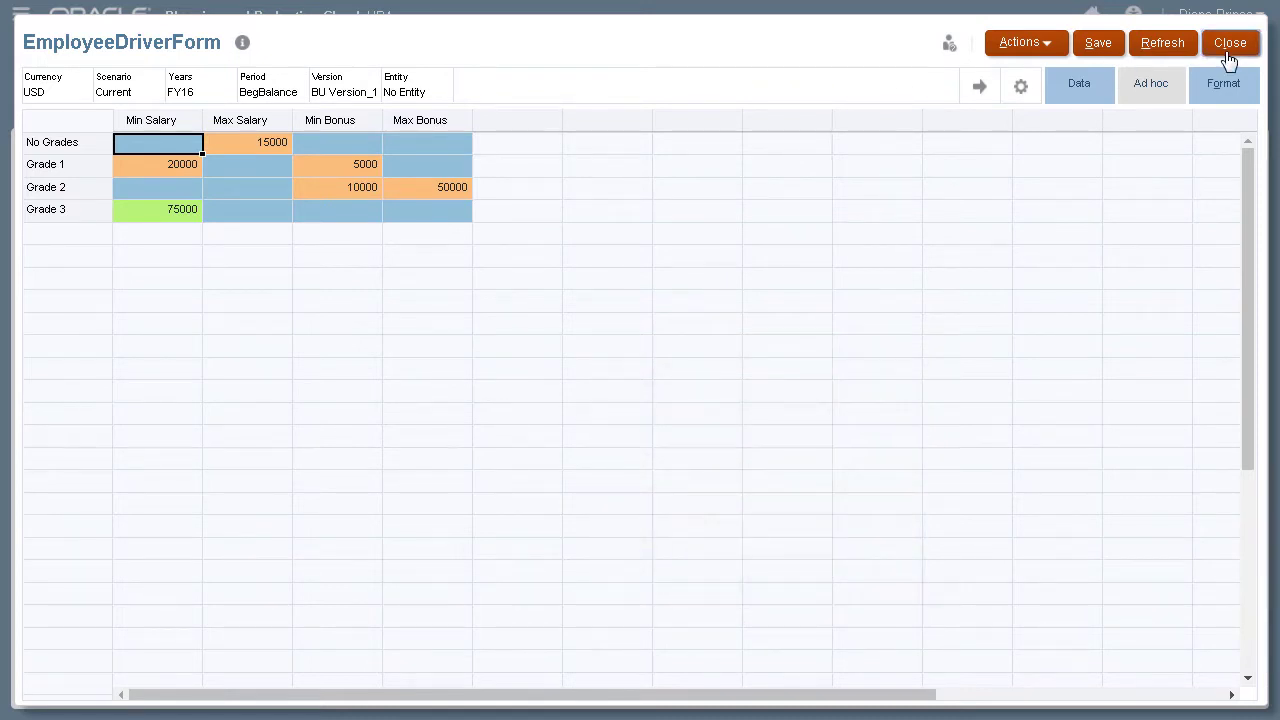
{"action": "left_click", "coordinate": [1228, 43]}
- Open the Operations US strategic plan via Strategic Modeling's Sync Bottom Up Plan, then show the Navigator
{"action": "left_click", "coordinate": [118, 14]}
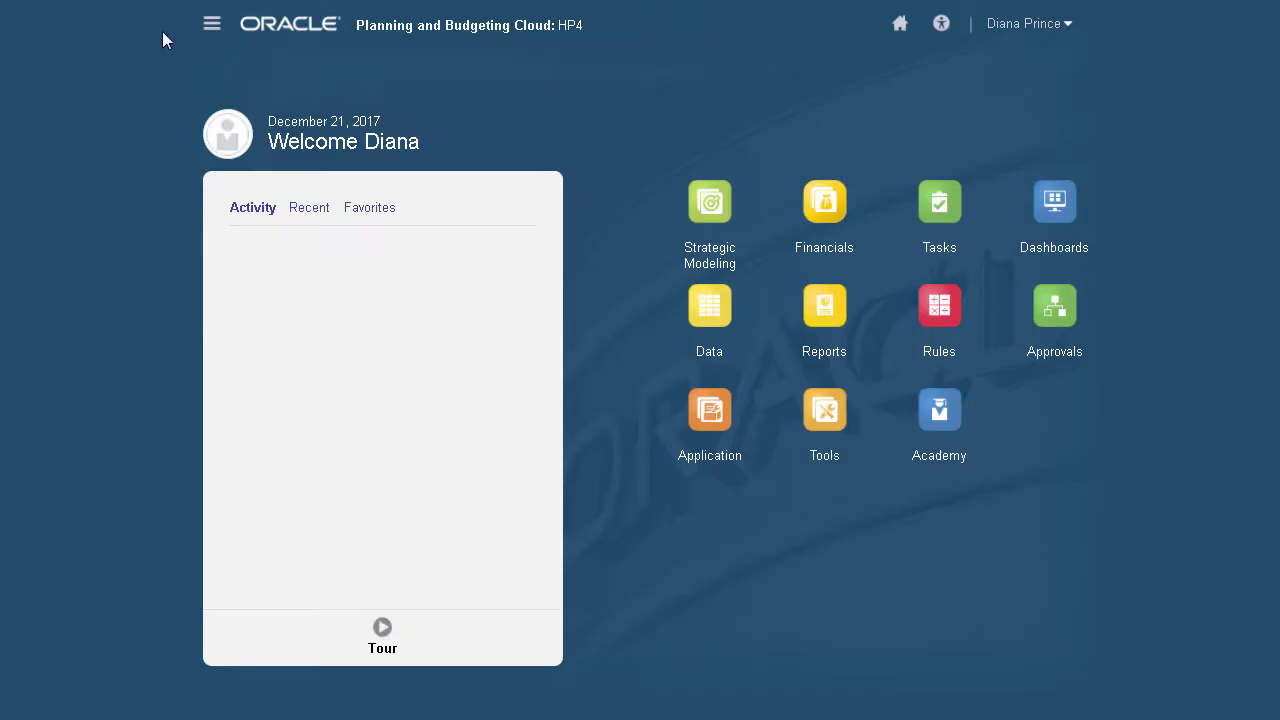
{"action": "left_click", "coordinate": [703, 204]}
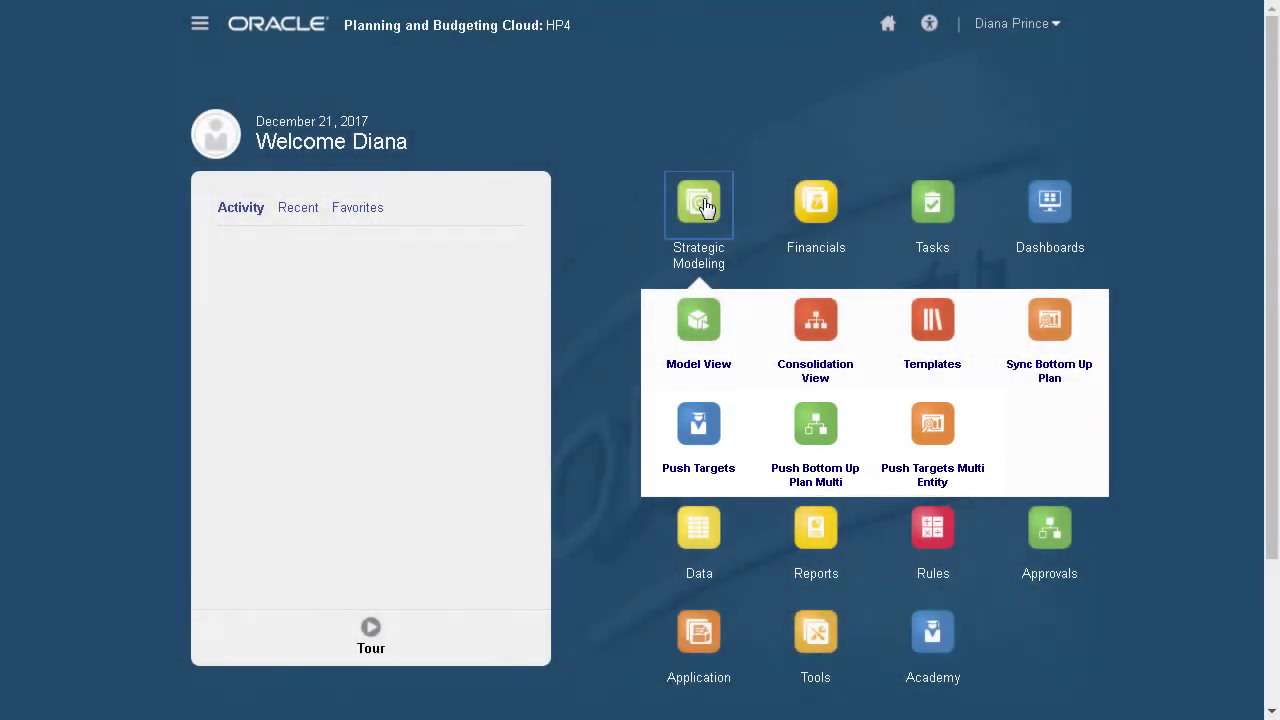
{"action": "left_click", "coordinate": [1052, 335]}
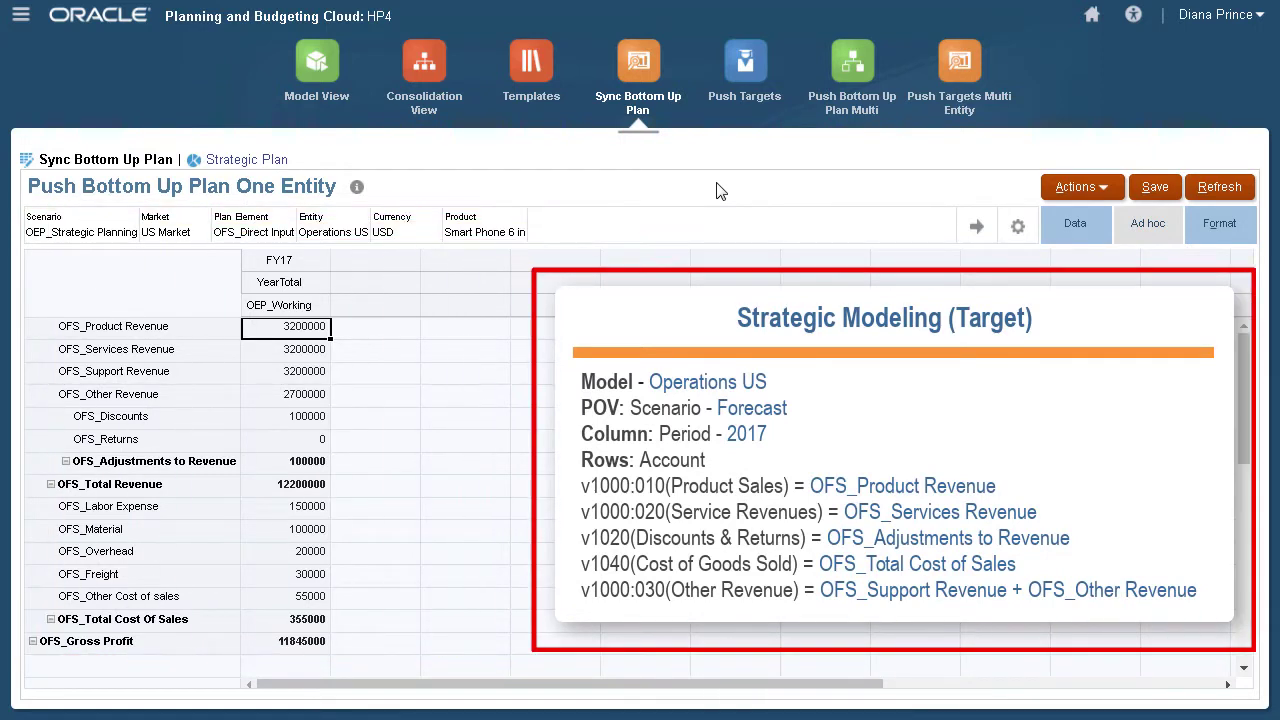
{"action": "left_click", "coordinate": [265, 162]}
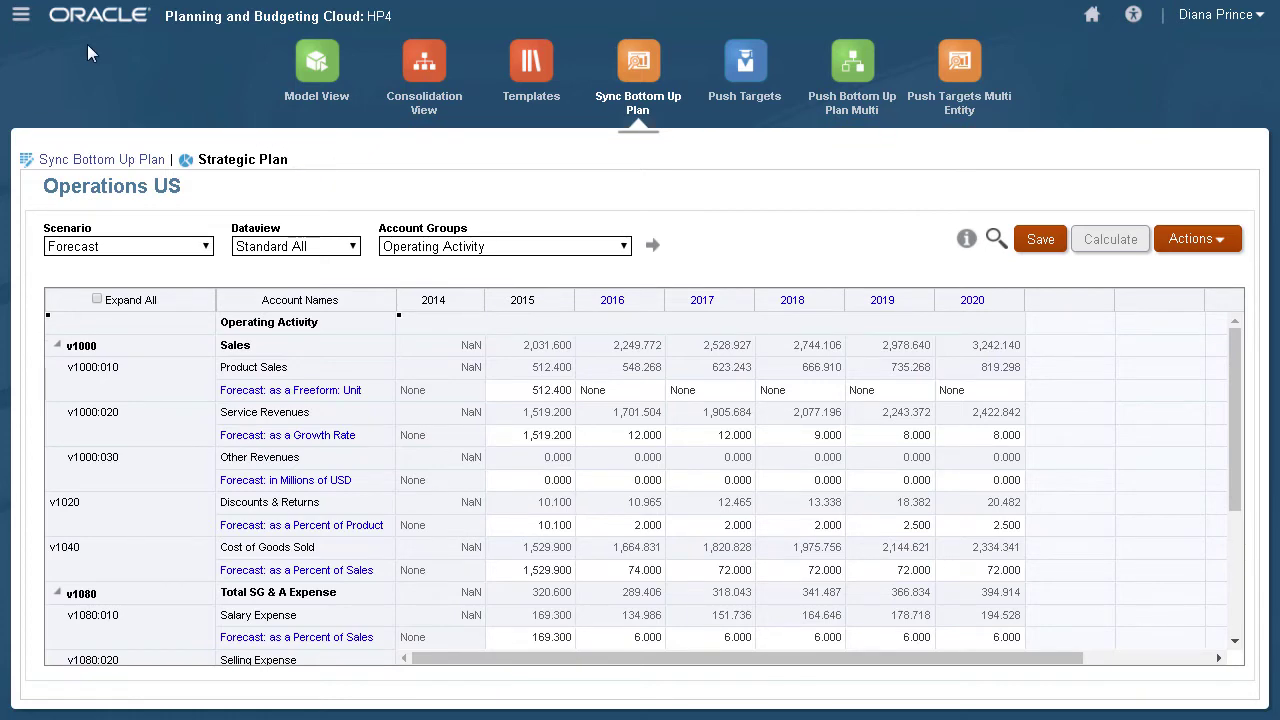
{"action": "left_click", "coordinate": [22, 22]}
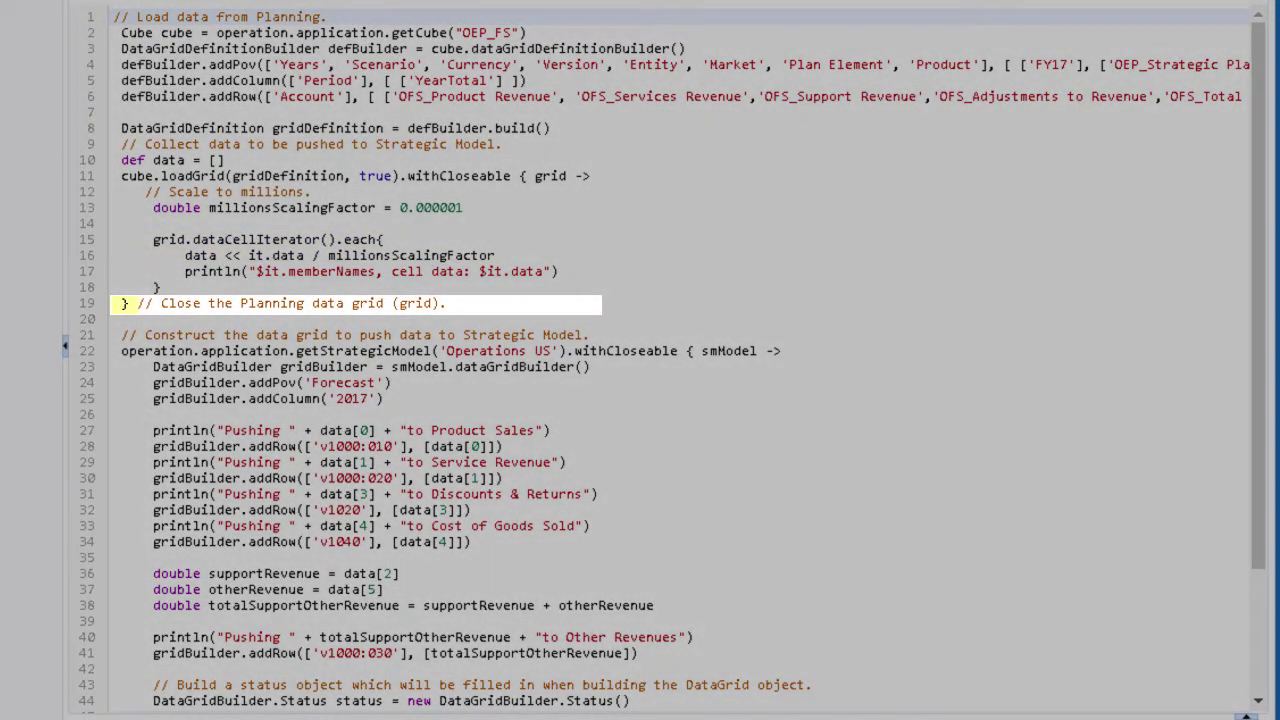
- Scroll to the end of the sync script, where it saves the grid to Strategic Model
{"action": "scroll", "coordinate": [1187, 632], "scroll_direction": "down", "scroll_amount": 3}
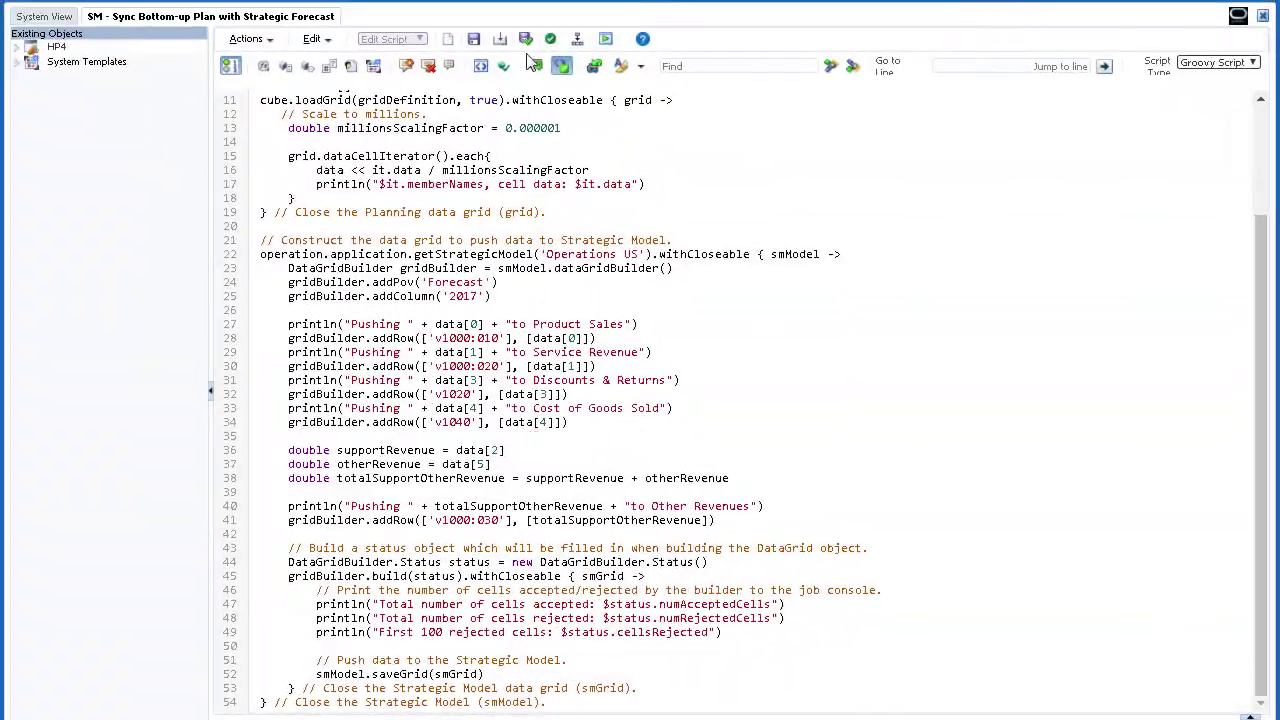
- Deploy the SM - Sync Bottom-up Plan with Strategic Forecast rule to HP4 and exit Calculation Manager
{"action": "left_click", "coordinate": [530, 60]}
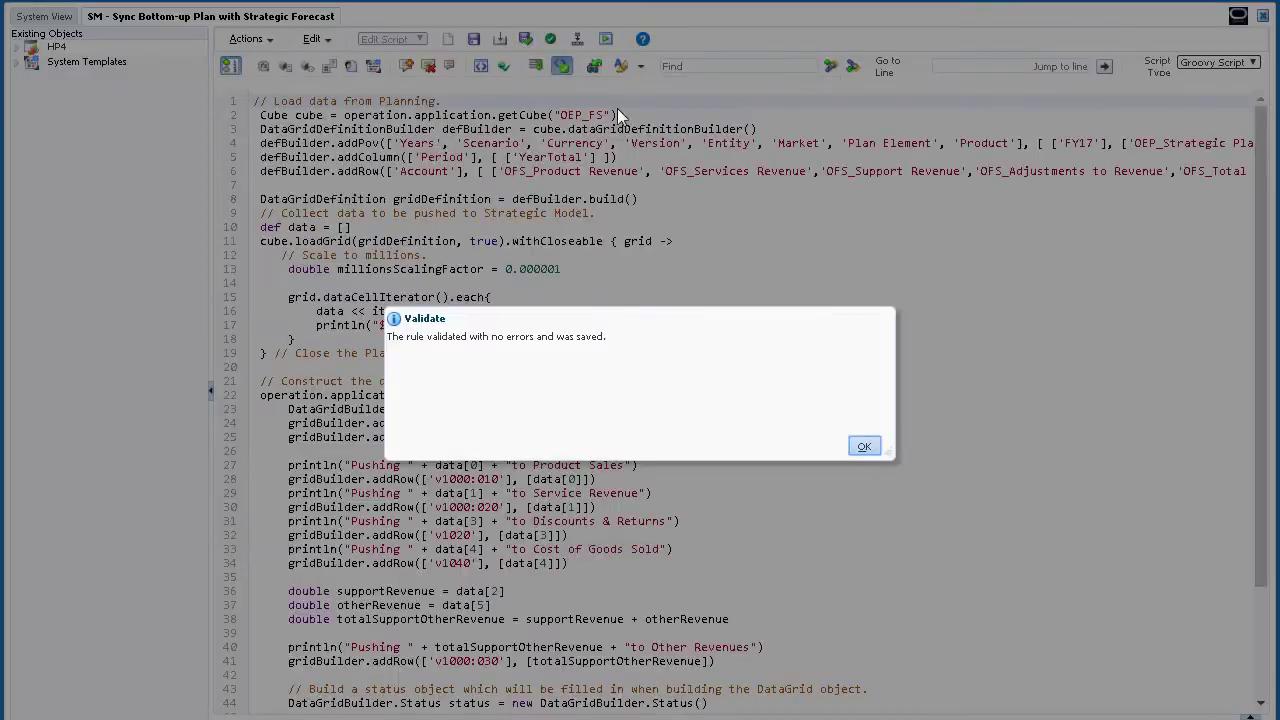
{"action": "left_click", "coordinate": [862, 446]}
{"action": "left_click", "coordinate": [1263, 16]}
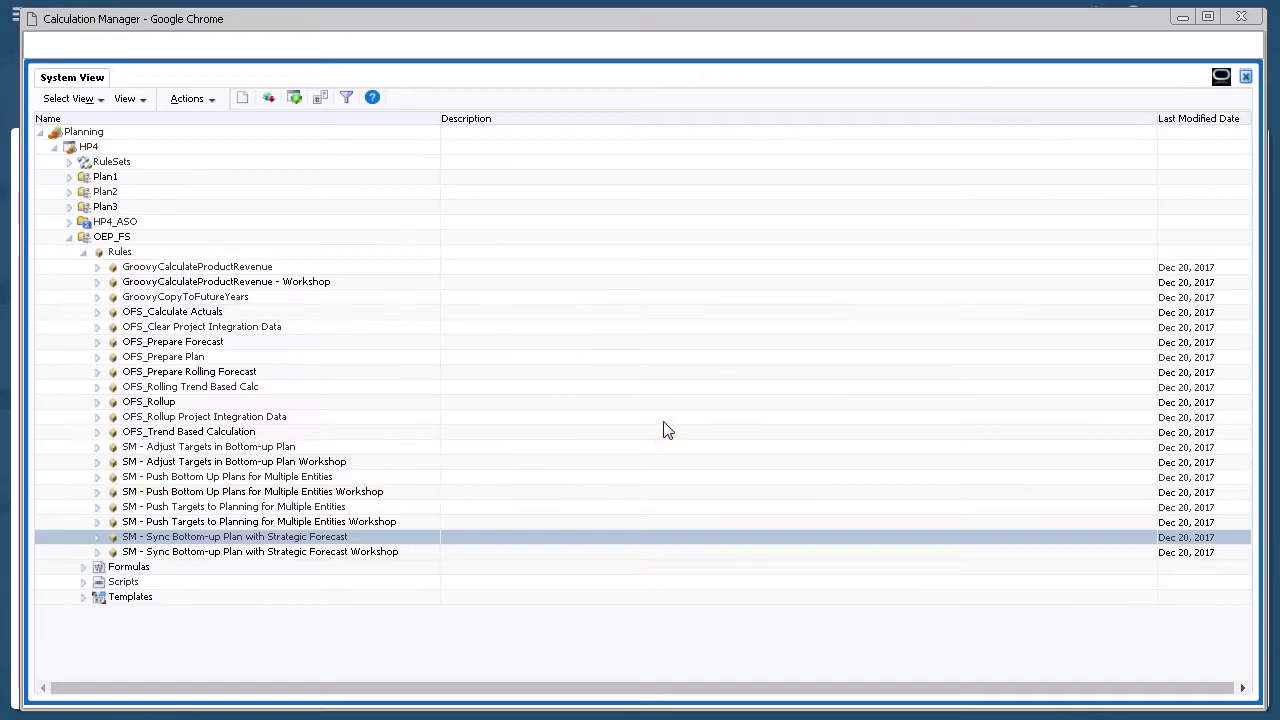
{"action": "right_click", "coordinate": [420, 538]}
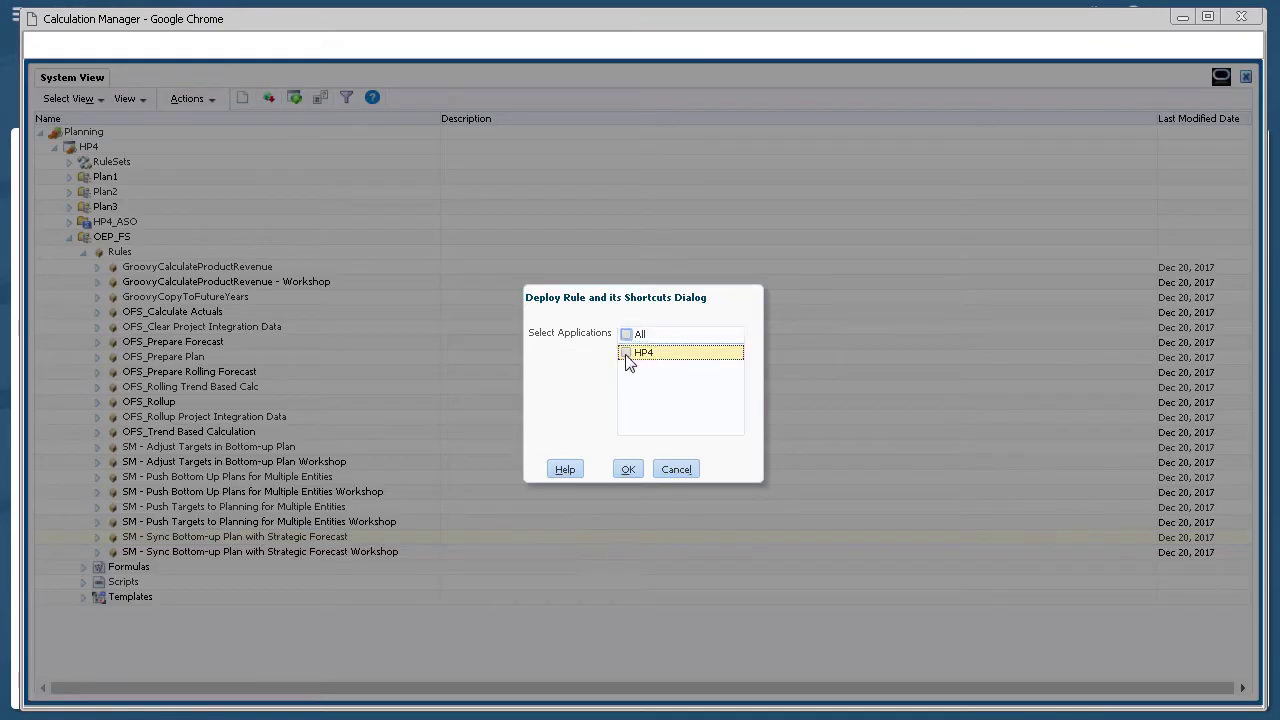
{"action": "left_click", "coordinate": [625, 334]}
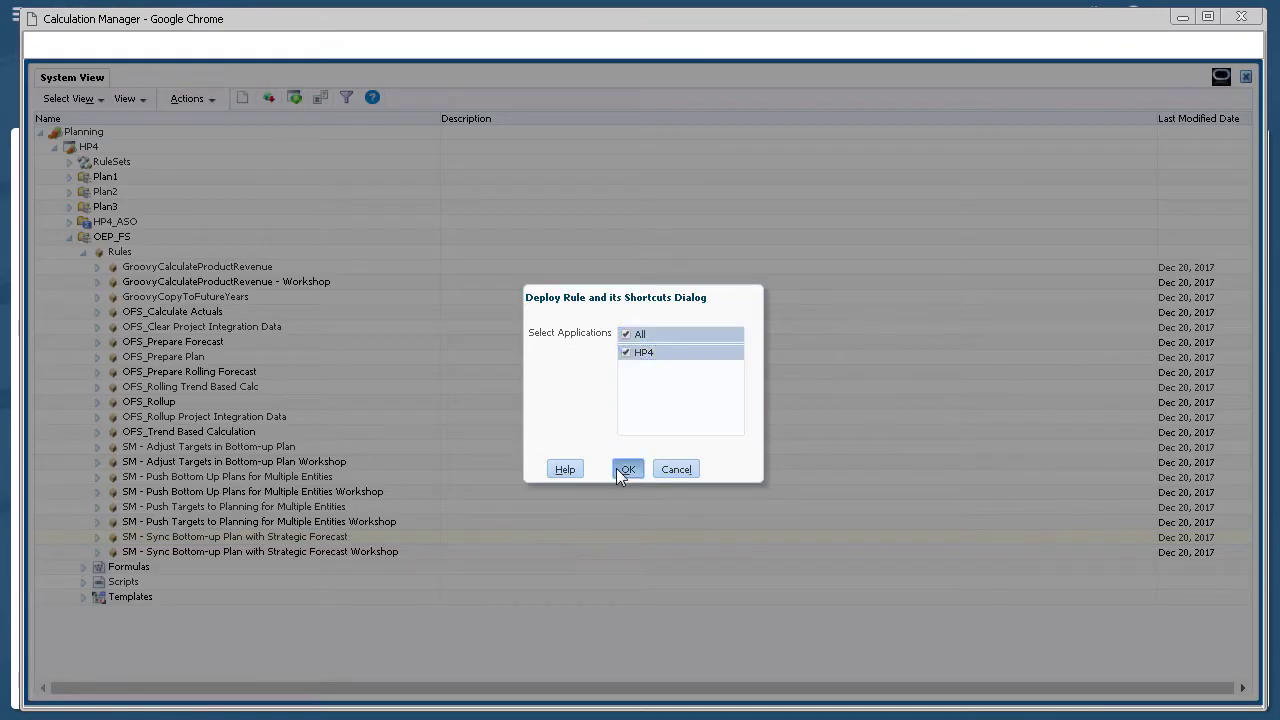
{"action": "left_click", "coordinate": [616, 468]}
{"action": "left_click", "coordinate": [866, 446]}
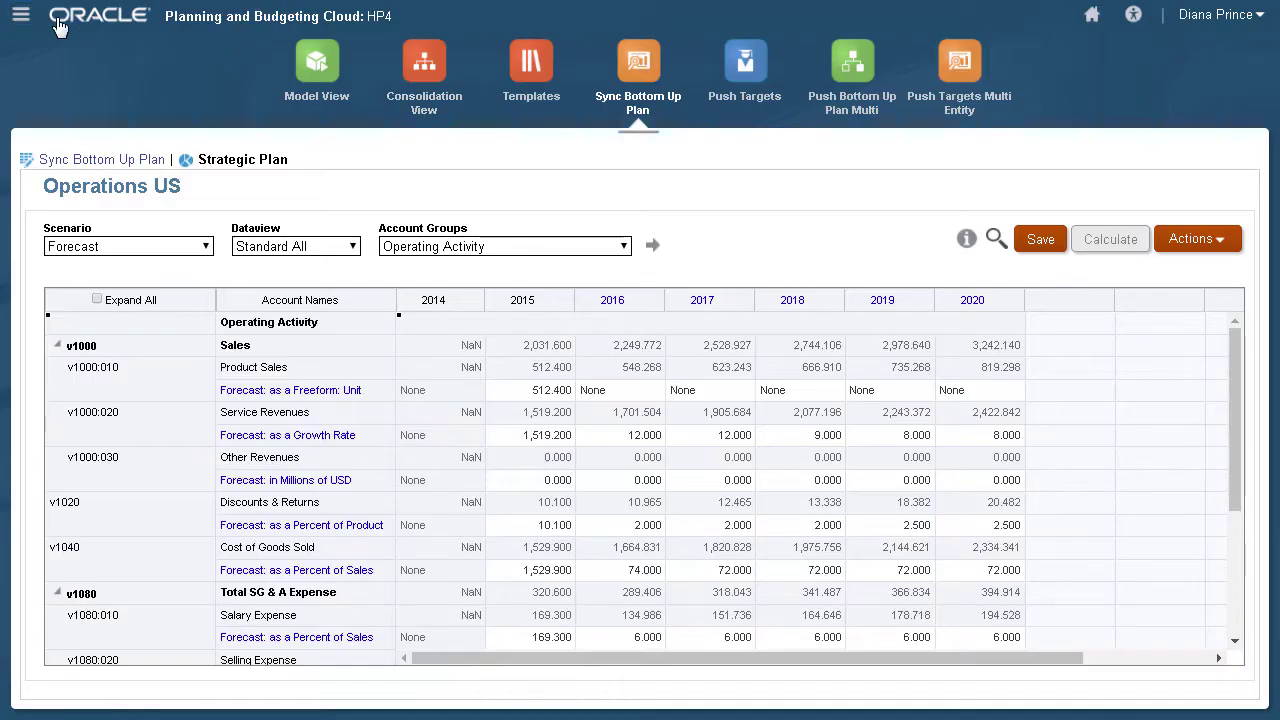
- Check the sync rule on the Push Bottom Up Plan One Entity form's Business Rules tab, then cancel
{"action": "left_click", "coordinate": [21, 14]}
{"action": "left_click", "coordinate": [290, 267]}
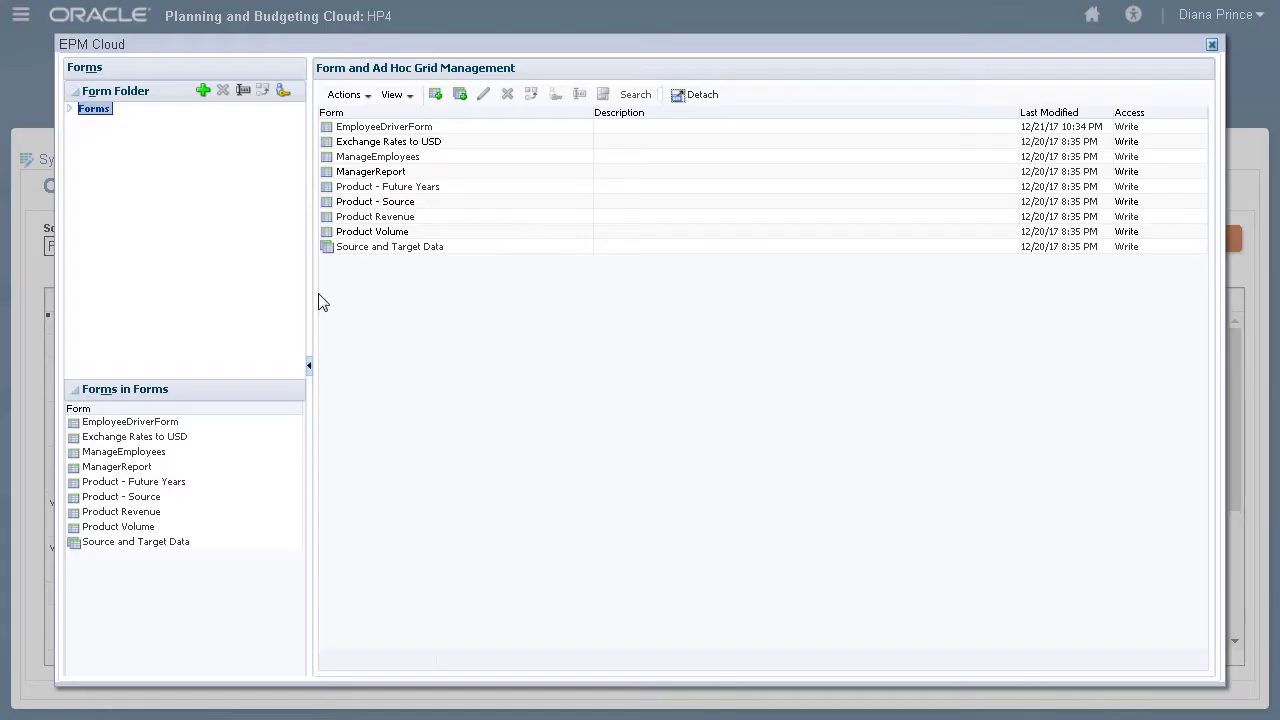
{"action": "left_click", "coordinate": [100, 132]}
{"action": "left_click", "coordinate": [449, 171]}
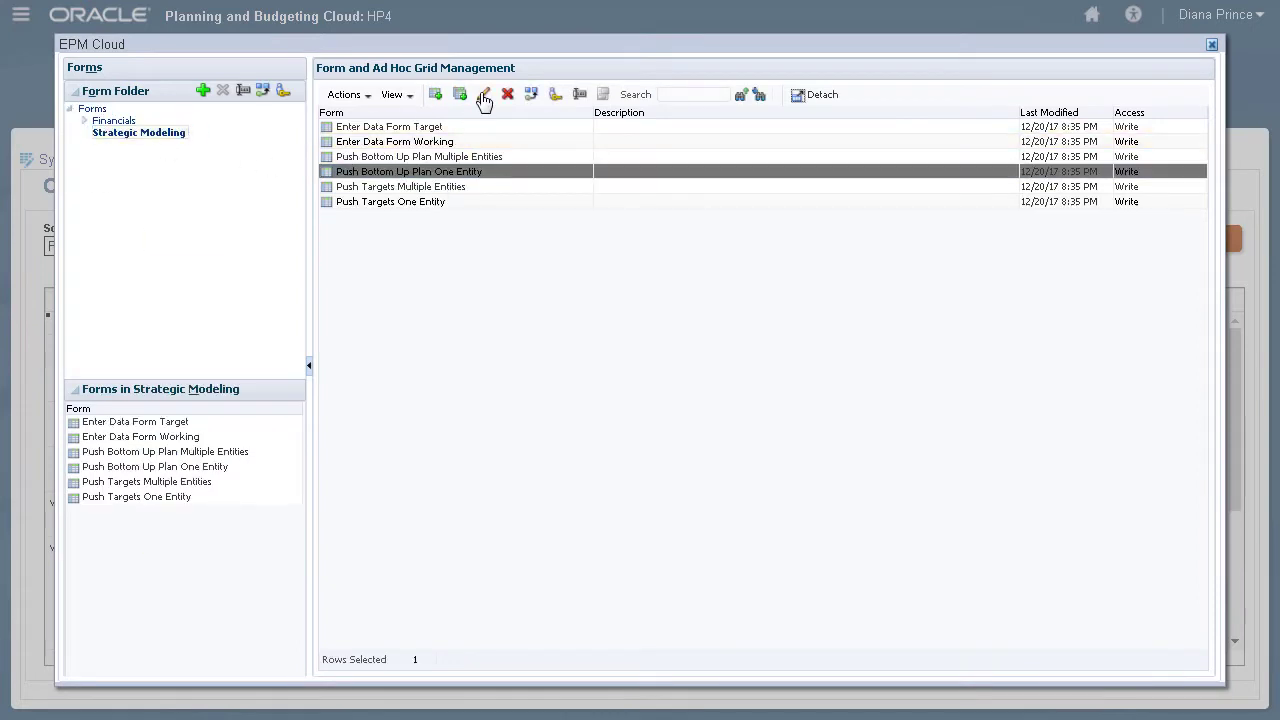
{"action": "left_click", "coordinate": [483, 94]}
{"action": "left_click", "coordinate": [551, 117]}
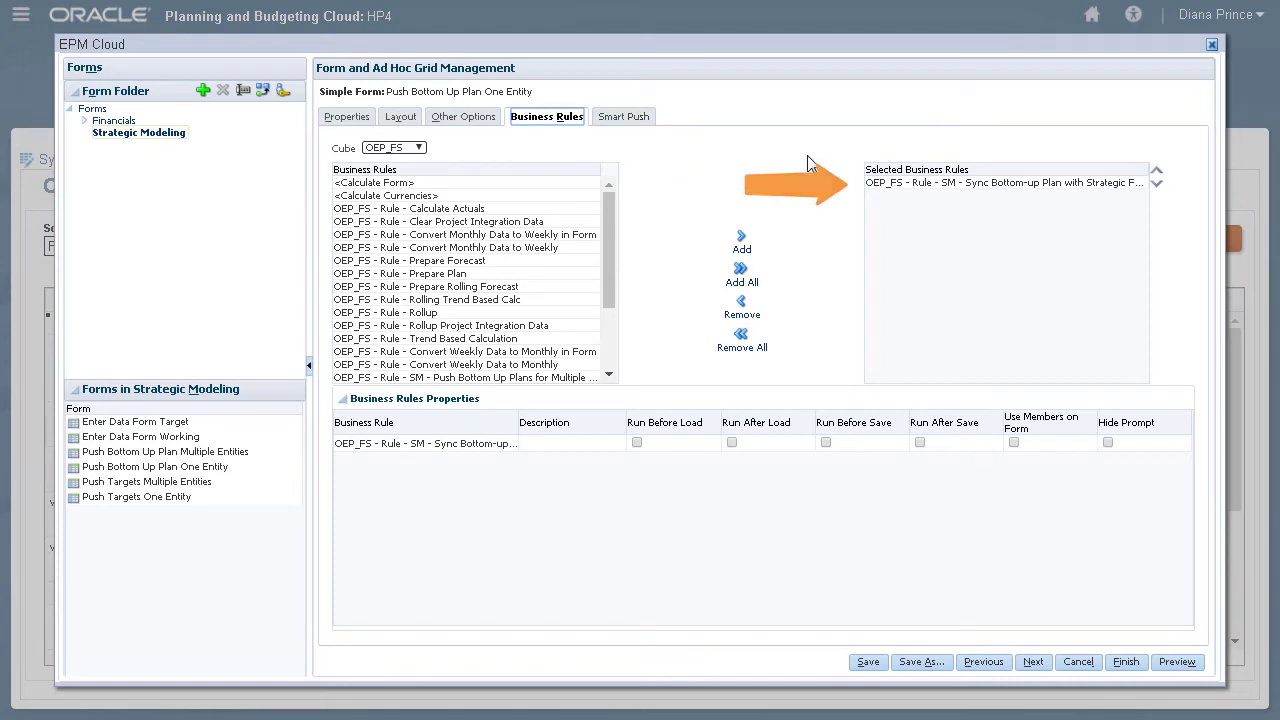
{"action": "left_click", "coordinate": [888, 182]}
{"action": "left_click", "coordinate": [1082, 661]}
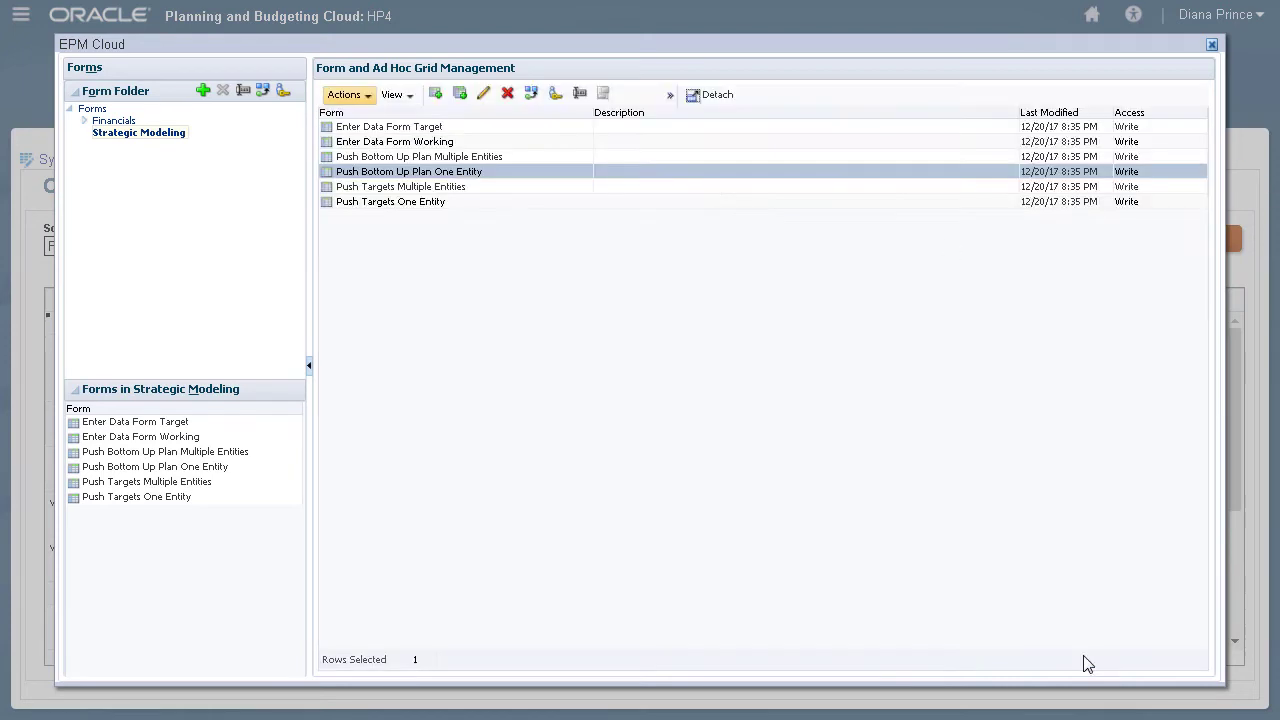
{"action": "left_click", "coordinate": [1211, 44]}
- Run the sync rule from Push Bottom Up Plan One Entity and view the updated Operations US plan
{"action": "left_click", "coordinate": [135, 162]}
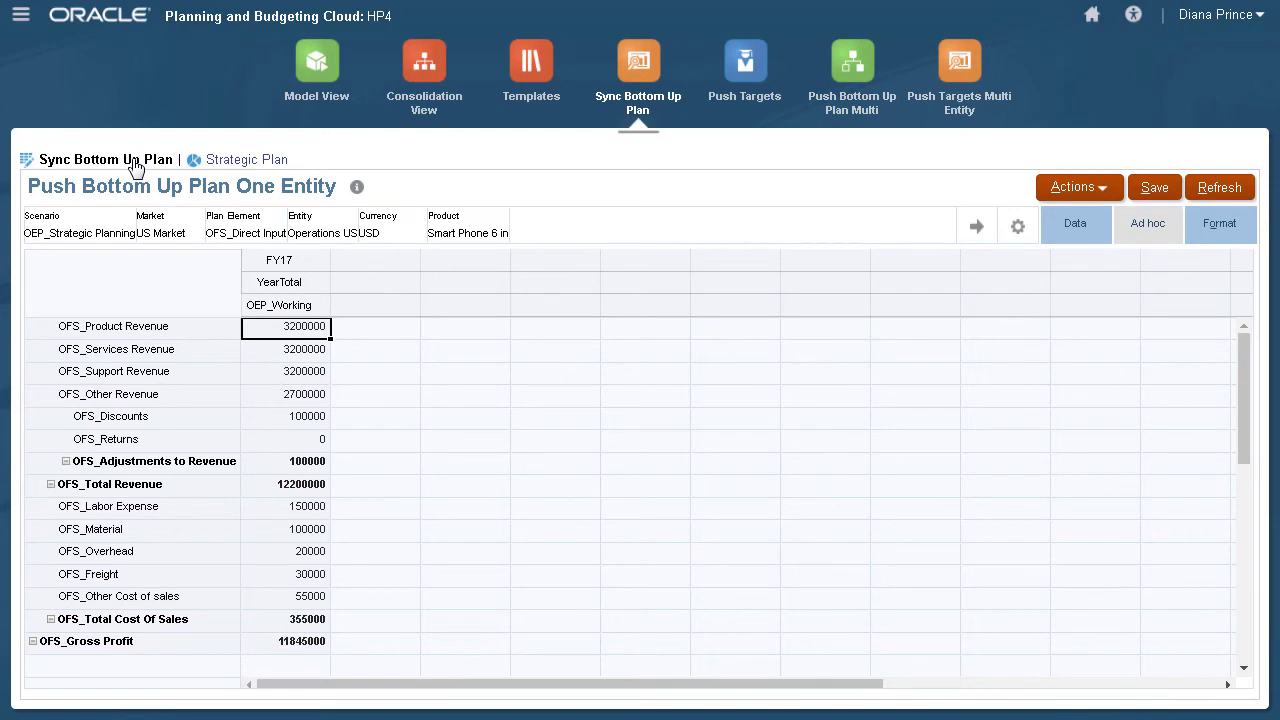
{"action": "left_click", "coordinate": [1074, 192]}
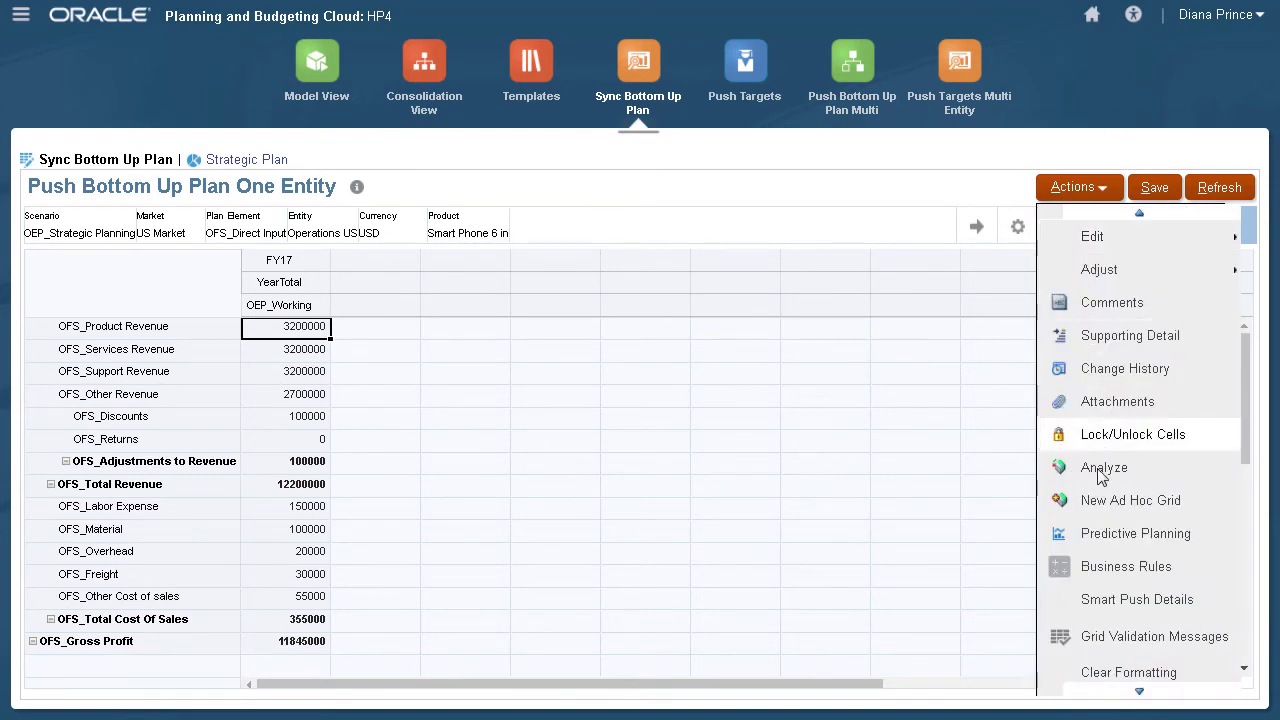
{"action": "left_click", "coordinate": [1085, 643]}
{"action": "left_click", "coordinate": [742, 300]}
{"action": "left_click", "coordinate": [689, 215]}
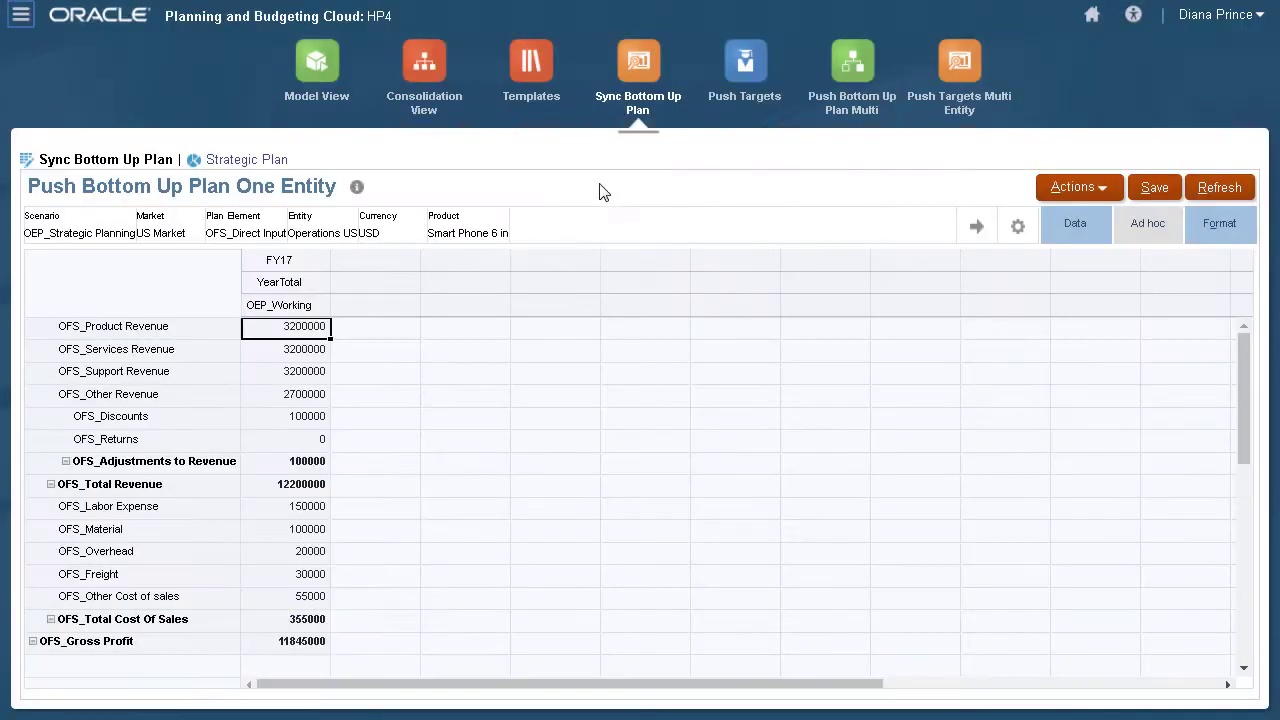
{"action": "left_click", "coordinate": [284, 161]}
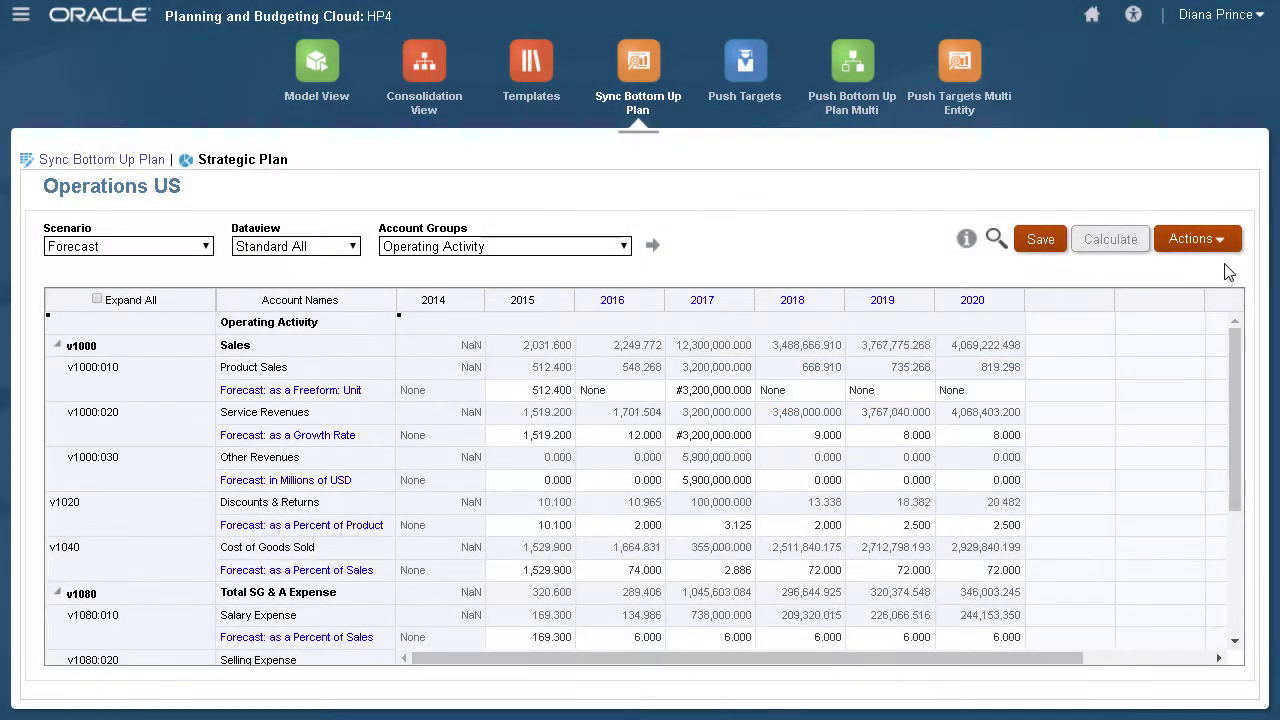
{"action": "left_click", "coordinate": [748, 66]}
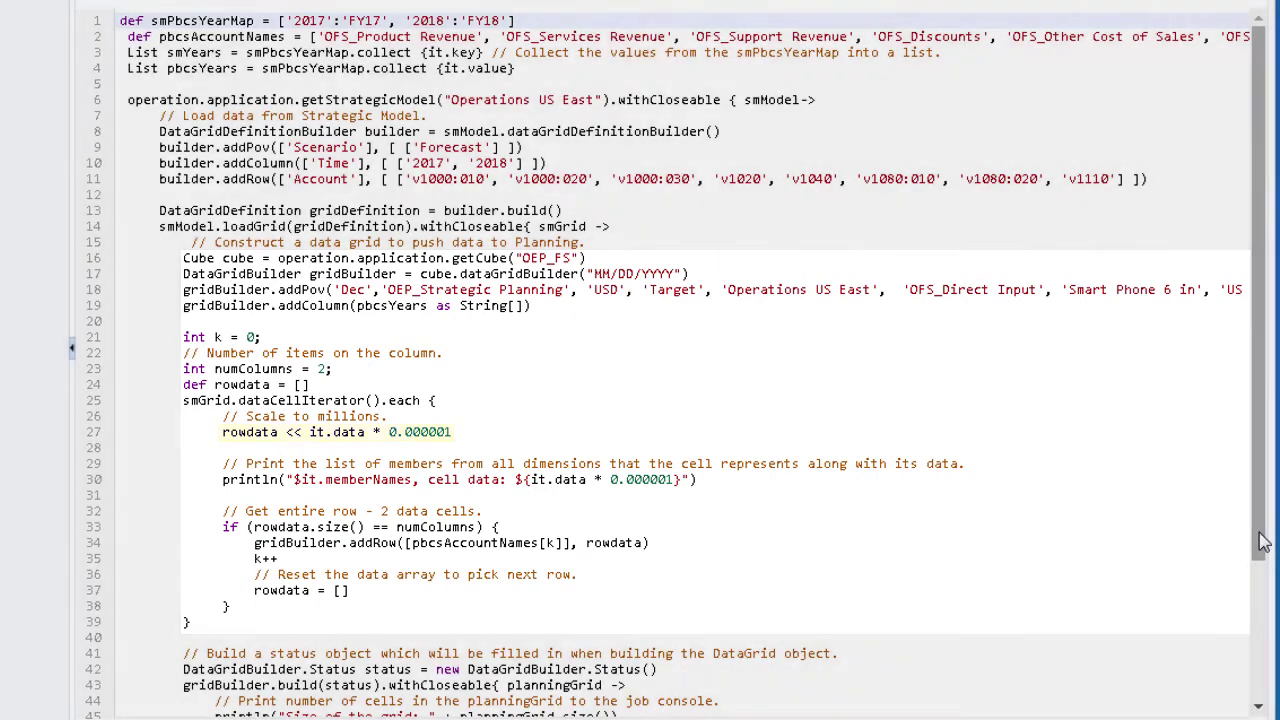
- Scroll through the SM - Adjust Targets in Bottom-up Plan script down to its Planning save
{"action": "left_click_drag", "start_coordinate": [1262, 541], "coordinate": [1262, 700]}
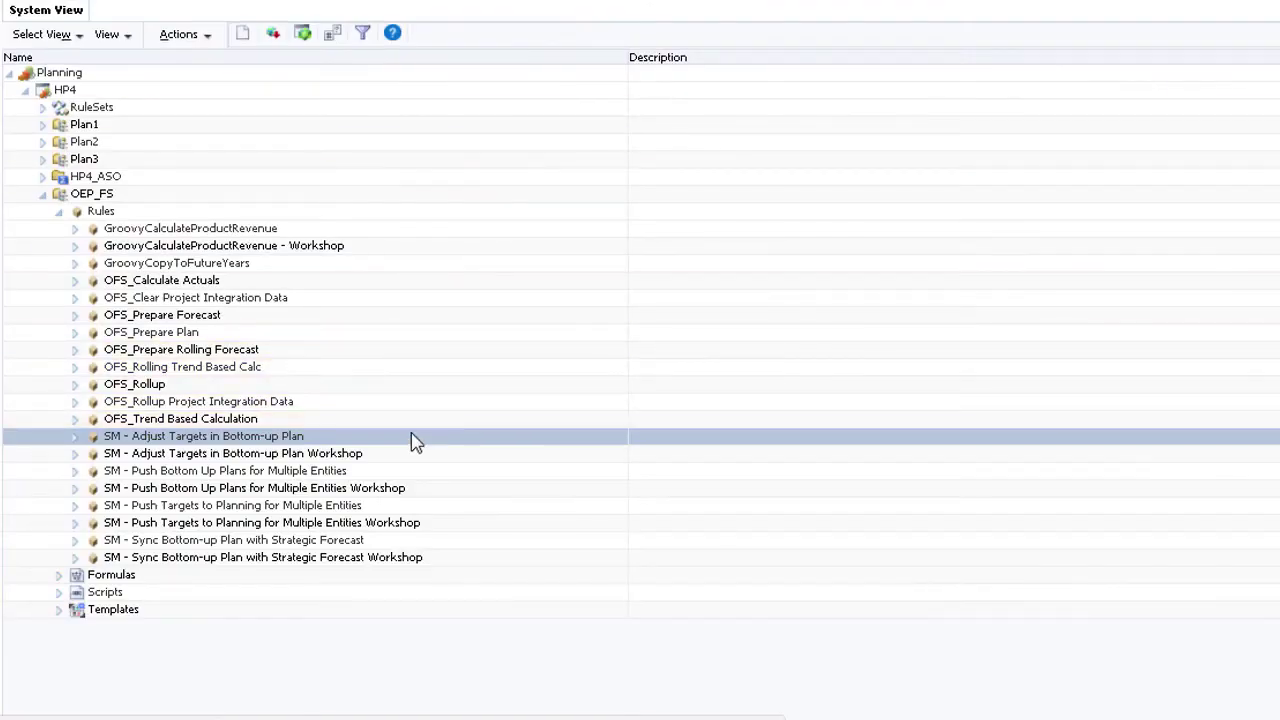
- Deploy the Adjust Targets rule to all applications
{"action": "right_click", "coordinate": [411, 436]}
{"action": "left_click", "coordinate": [540, 316]}
{"action": "left_click", "coordinate": [697, 327]}
{"action": "left_click", "coordinate": [697, 463]}
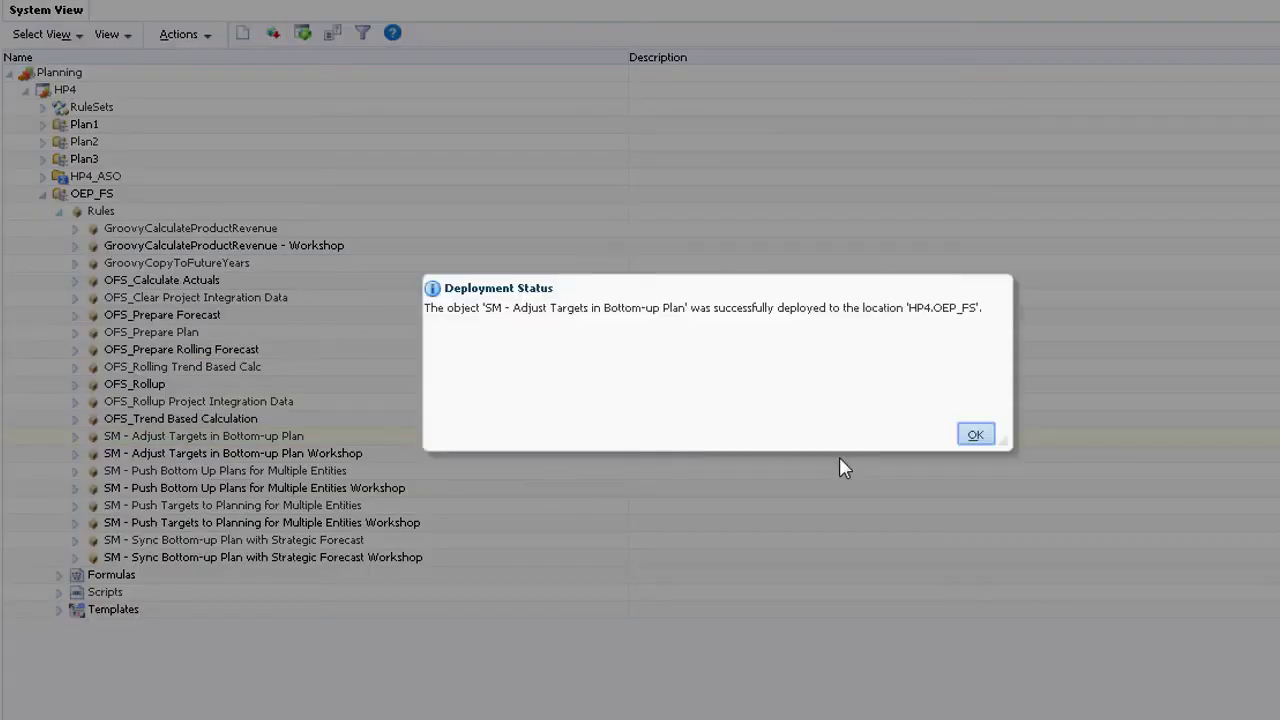
- Run SM - Adjust Targets in Bottom-up Plan from the Push Targets One Entity form
{"action": "left_click", "coordinate": [973, 436]}
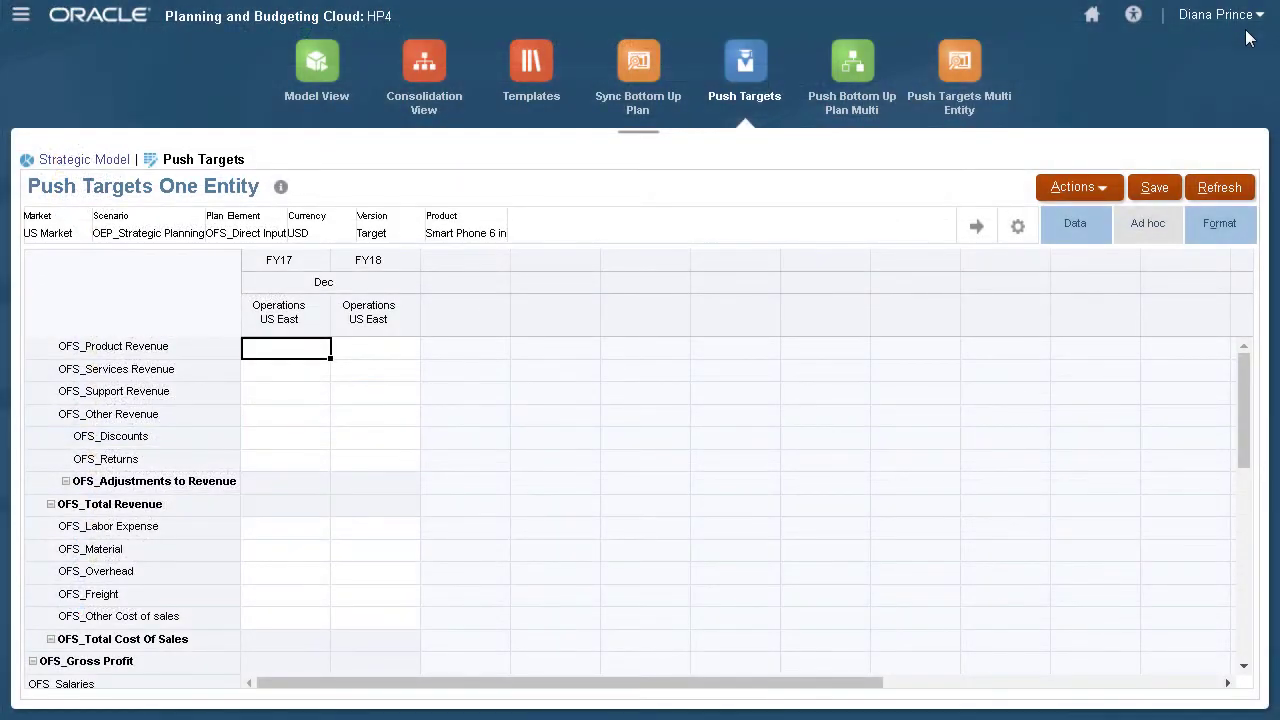
{"action": "left_click", "coordinate": [1078, 187]}
{"action": "left_click", "coordinate": [1105, 562]}
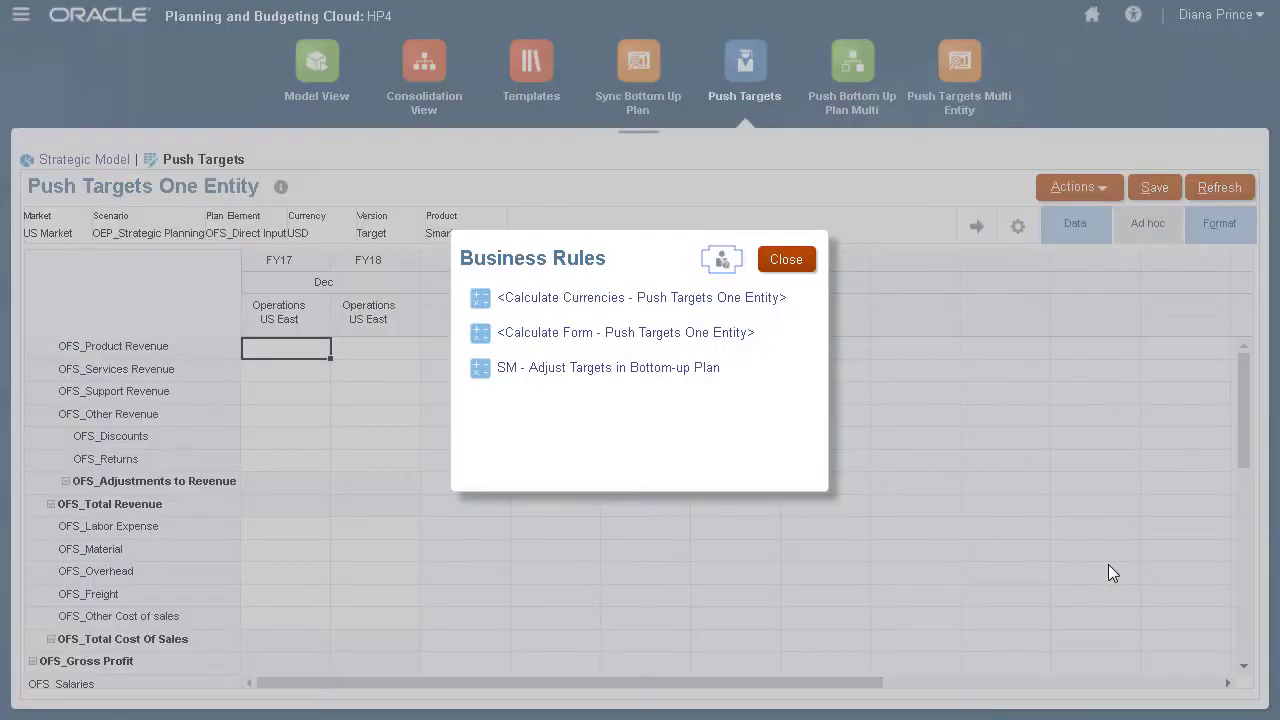
{"action": "left_click", "coordinate": [708, 367]}
{"action": "left_click", "coordinate": [699, 200]}
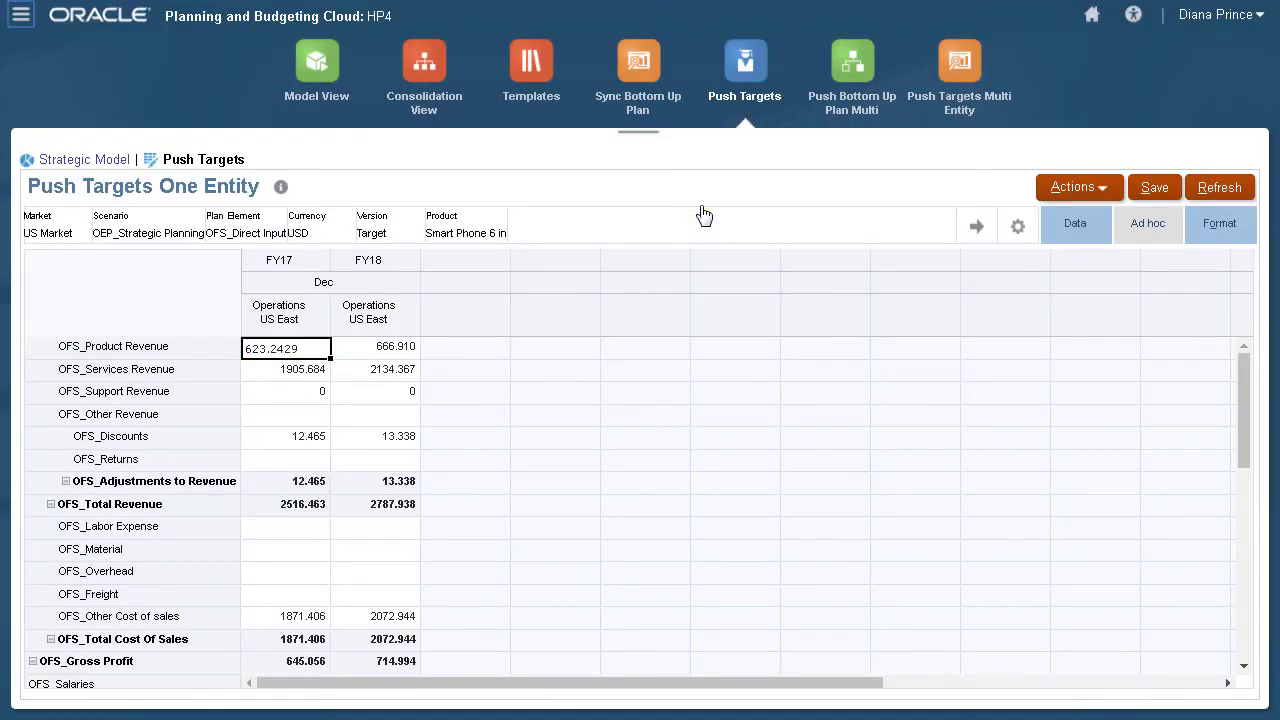